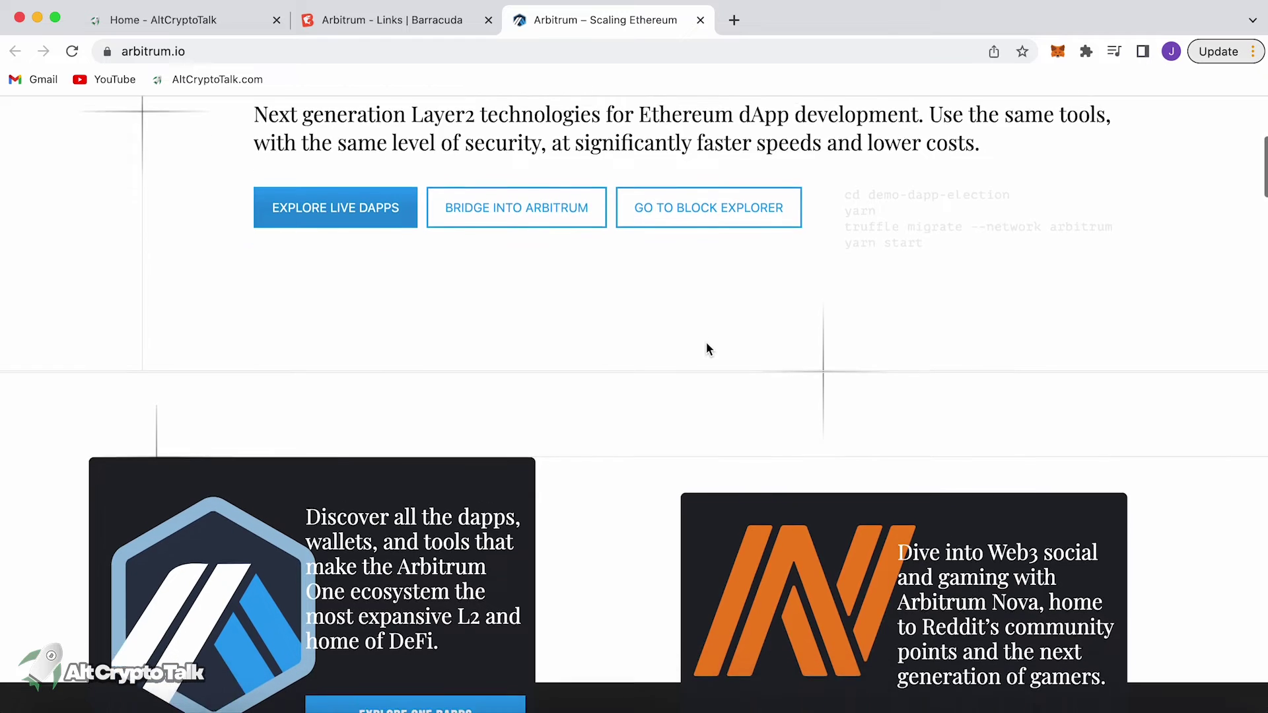
- Review the Arbitrum homepage sections on Arbitrum One, Arbitrum Nova and building a first dApp
scroll(707, 349, down, 3)
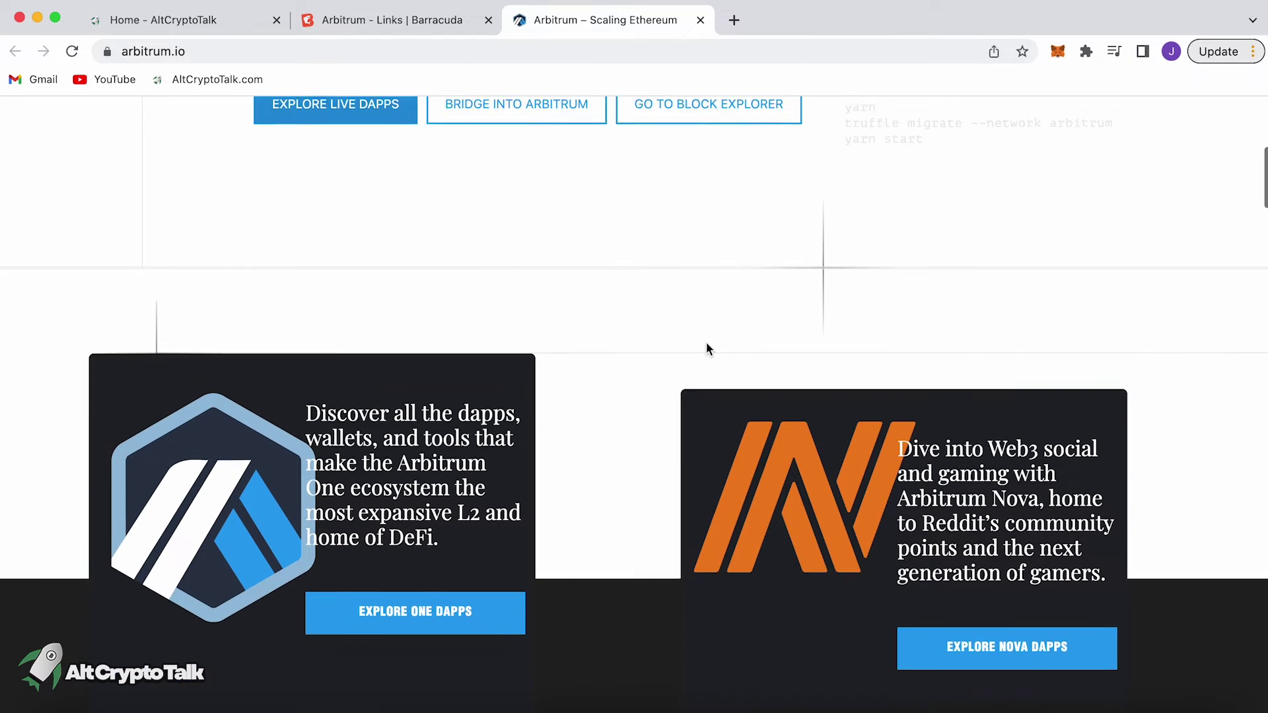
scroll(709, 349, down, 2)
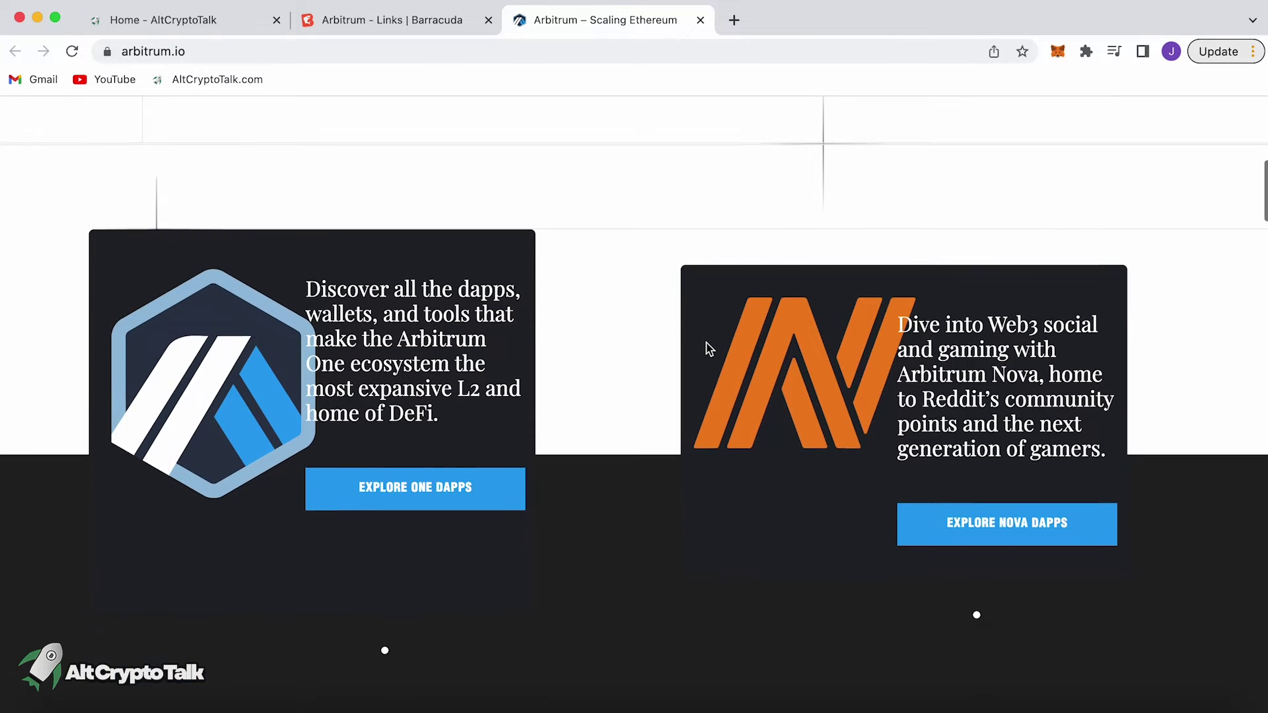
scroll(709, 348, down, 1)
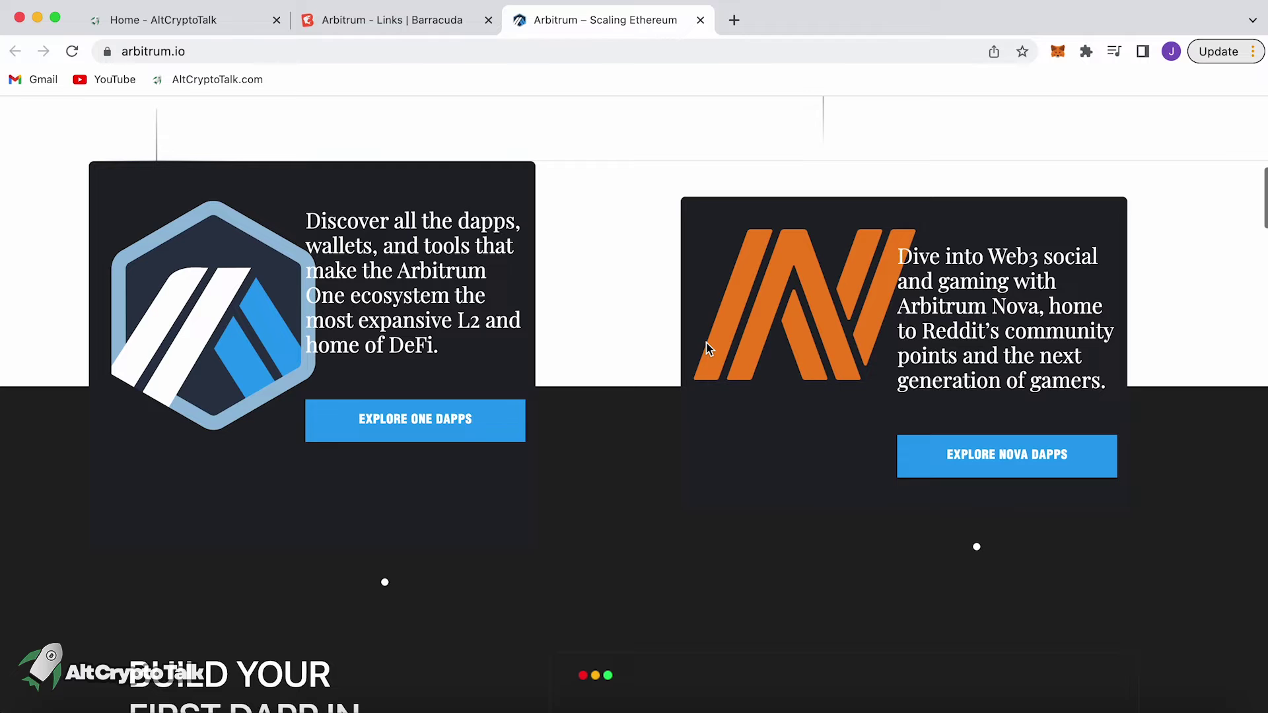
scroll(709, 349, down, 5)
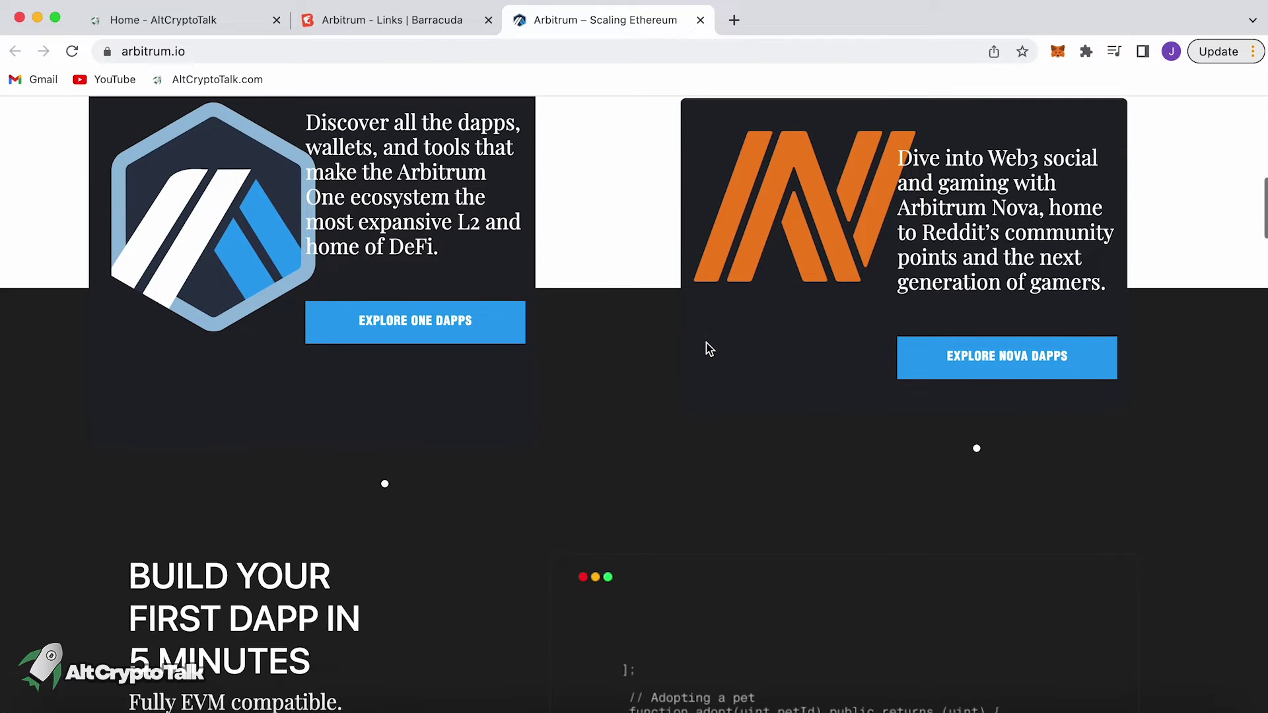
scroll(709, 349, down, 8)
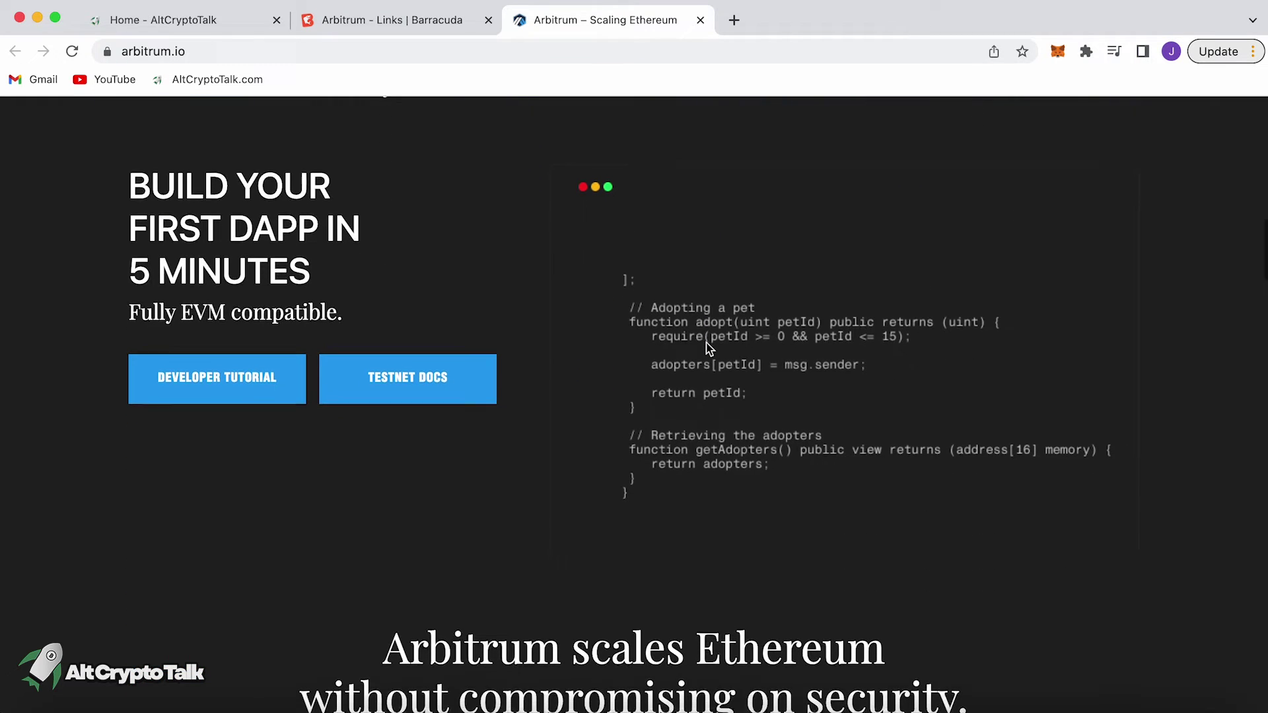
scroll(709, 349, down, 5)
scroll(709, 348, down, 3)
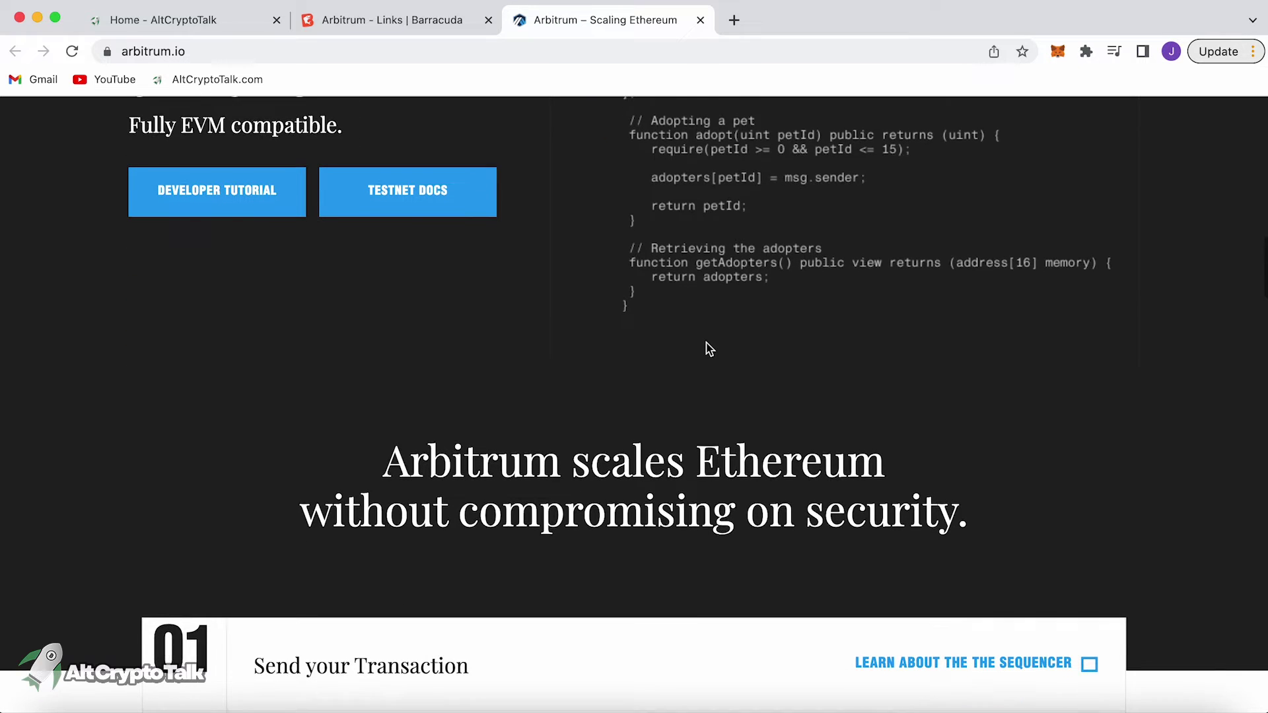
scroll(709, 349, down, 7)
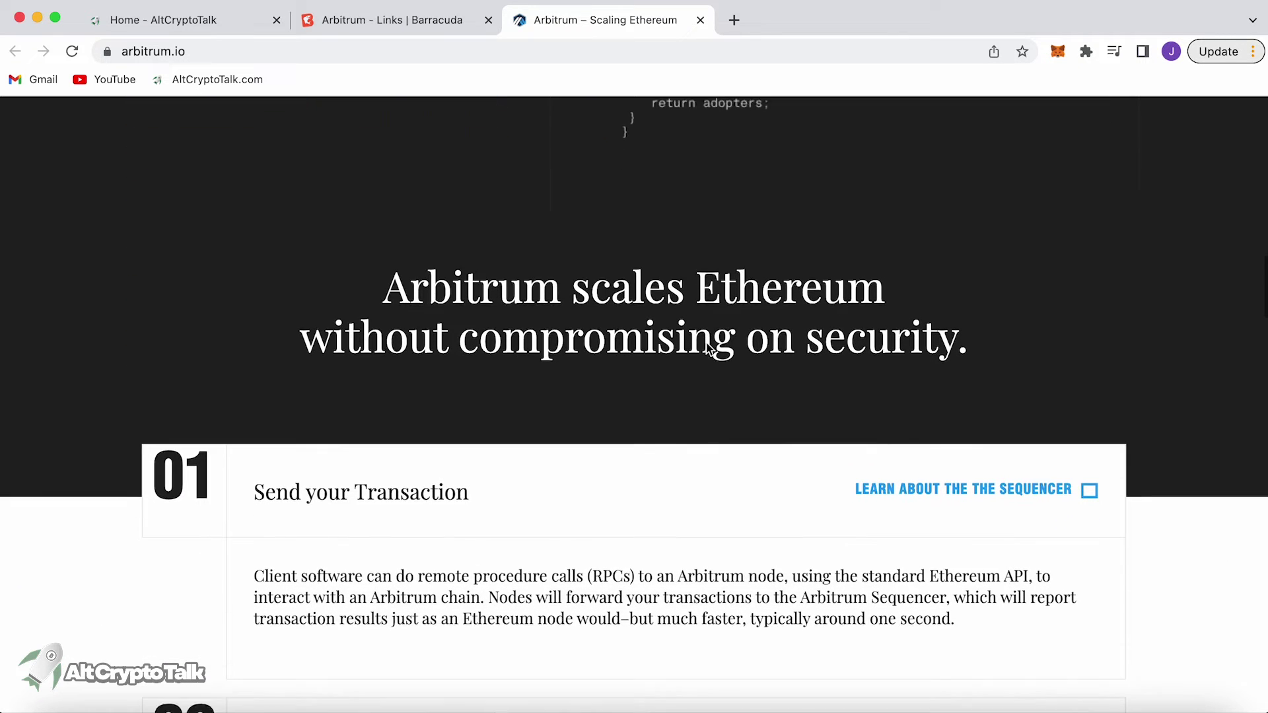
- Read through the five numbered stages of an Arbitrum transaction and continue to the founders section of the homepage
scroll(707, 344, down, 3)
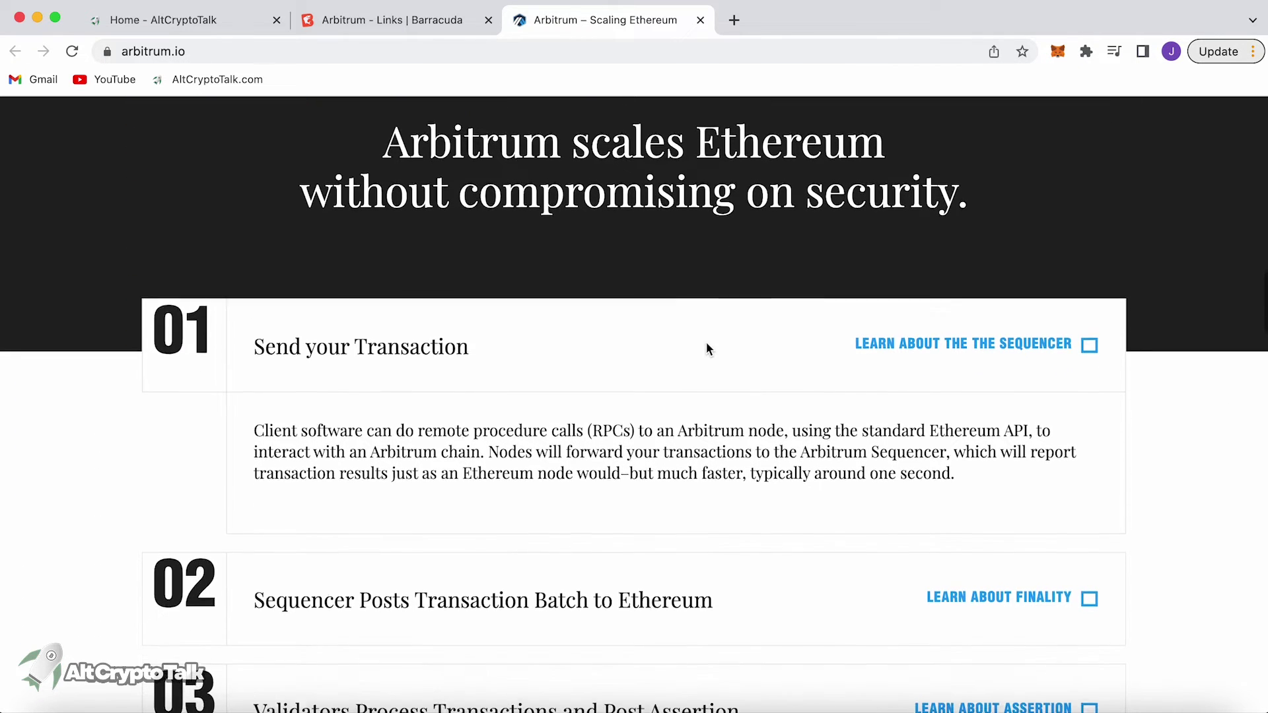
scroll(707, 349, down, 3)
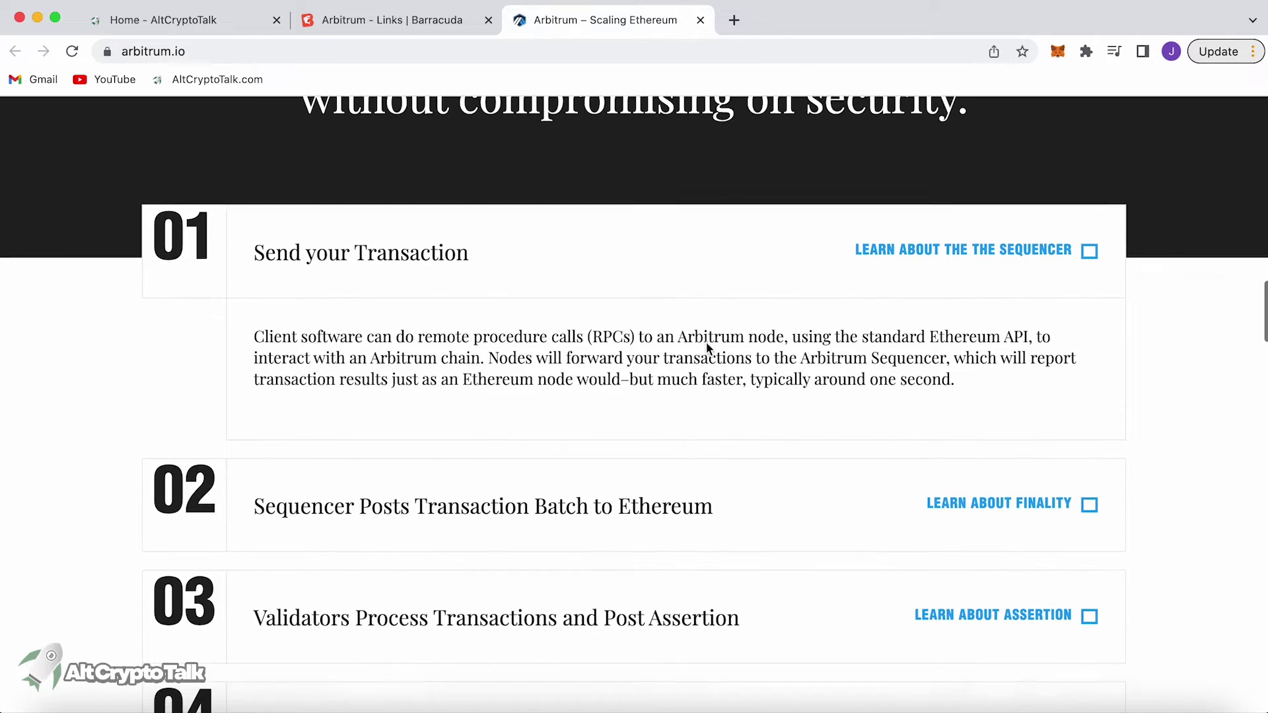
scroll(707, 348, down, 3)
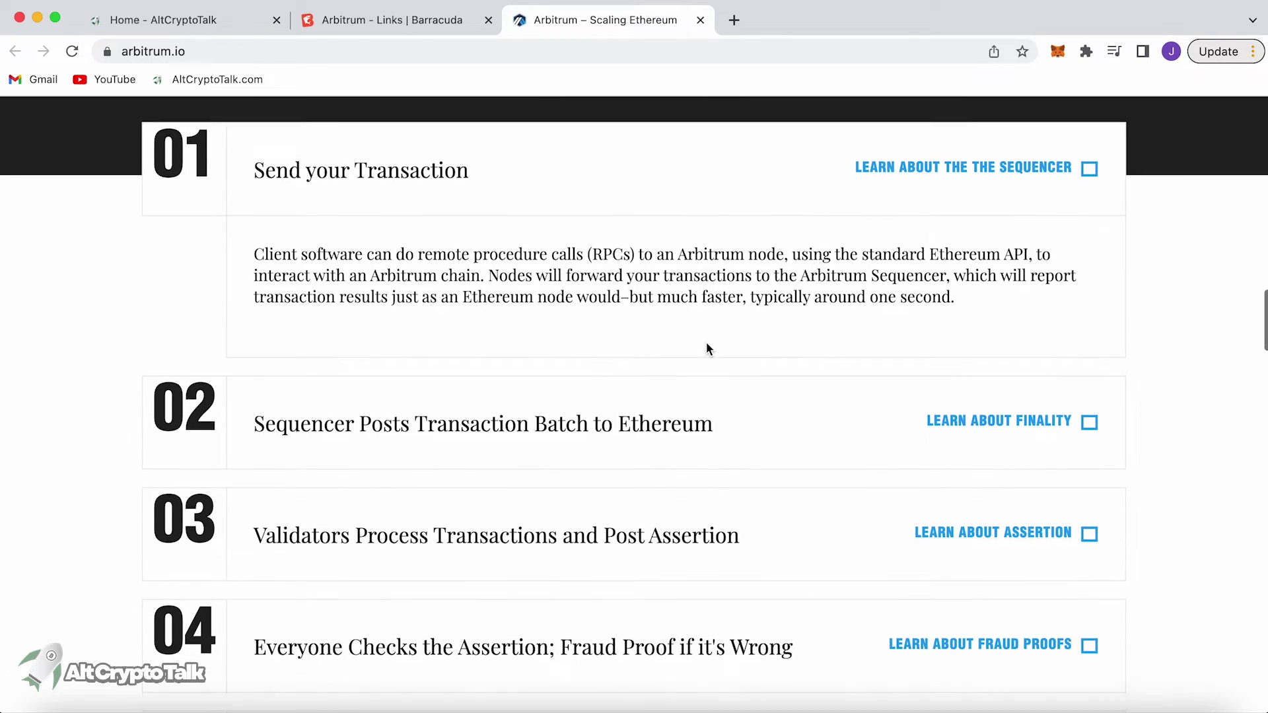
scroll(707, 348, down, 3)
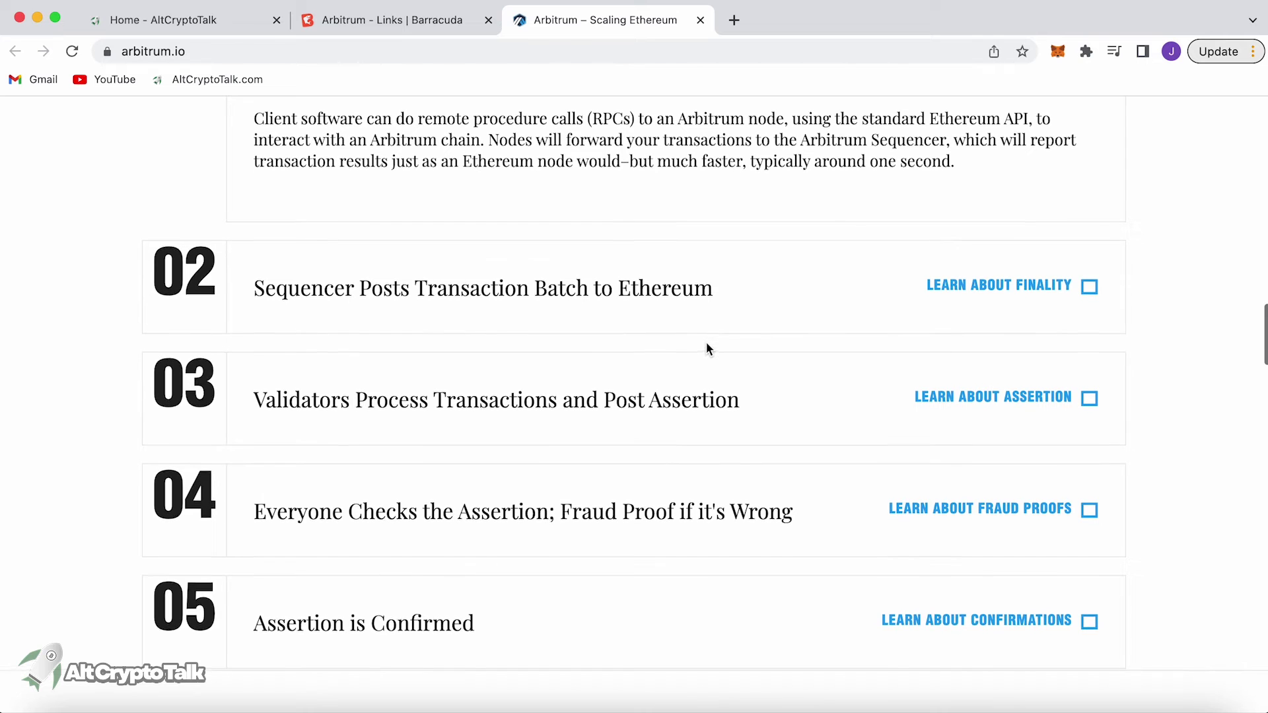
scroll(707, 343, down, 2)
scroll(707, 348, down, 3)
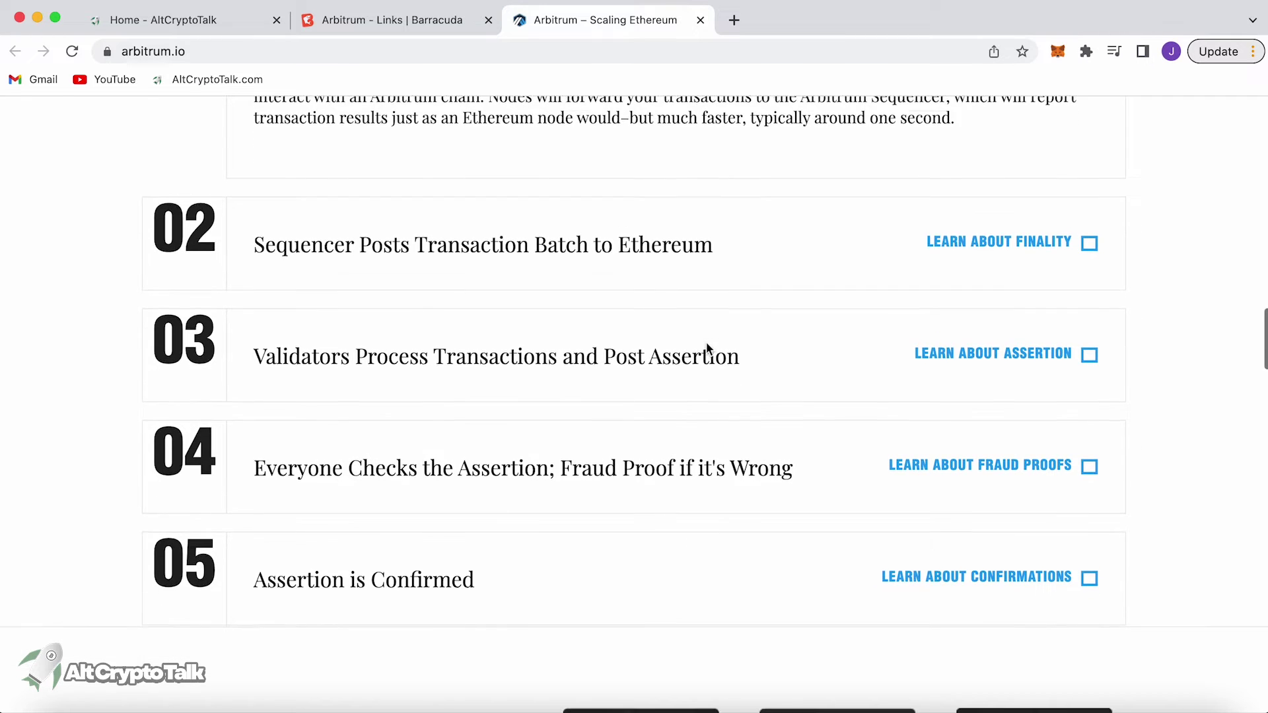
scroll(707, 348, down, 3)
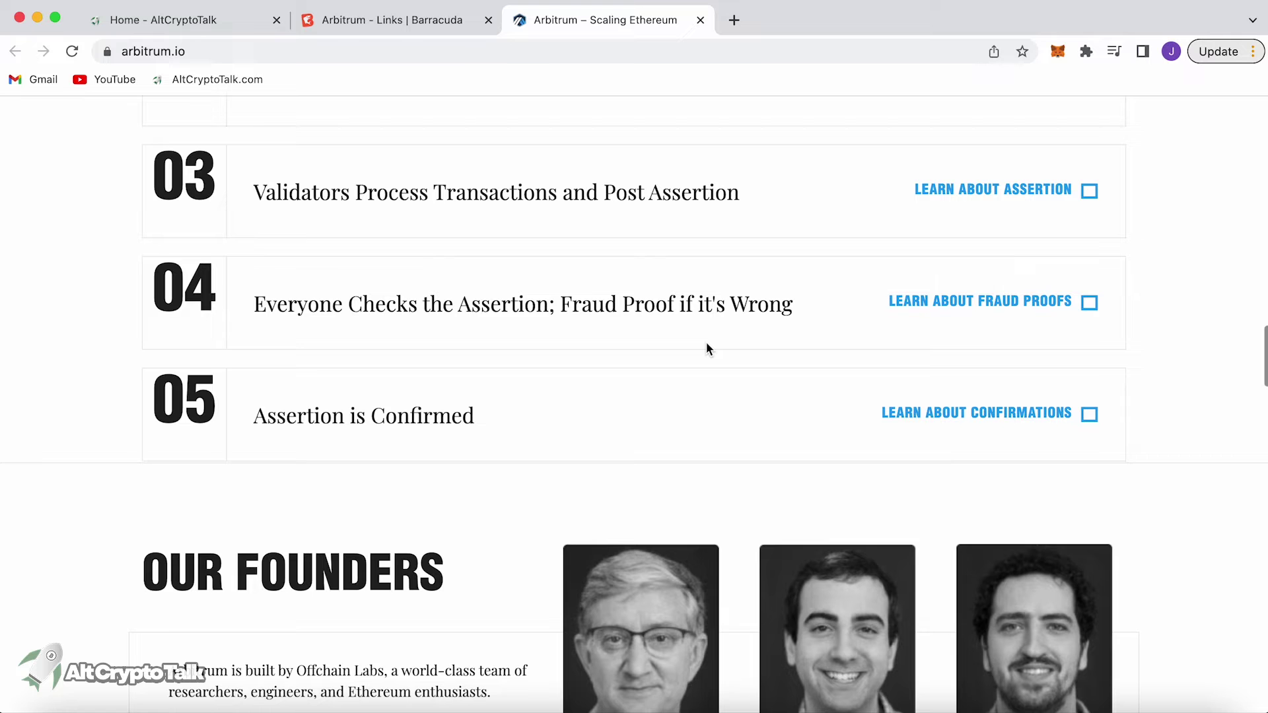
scroll(707, 348, down, 2)
scroll(707, 348, down, 3)
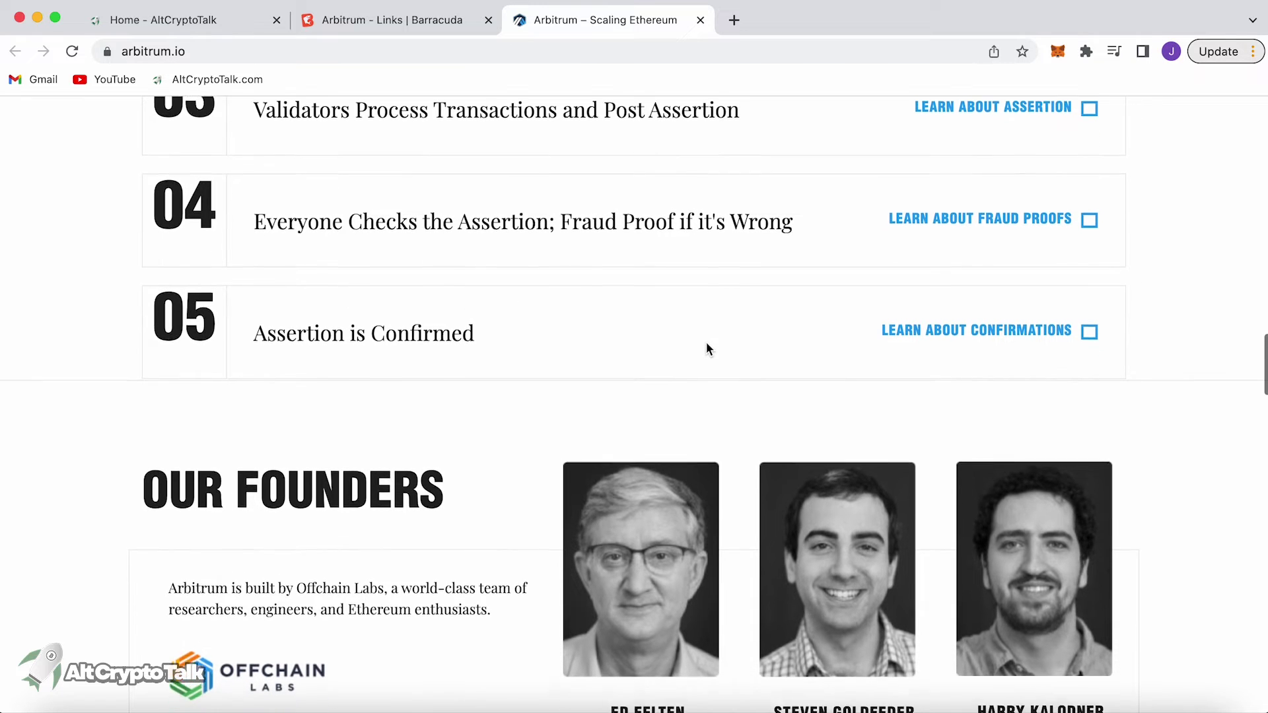
scroll(707, 348, down, 3)
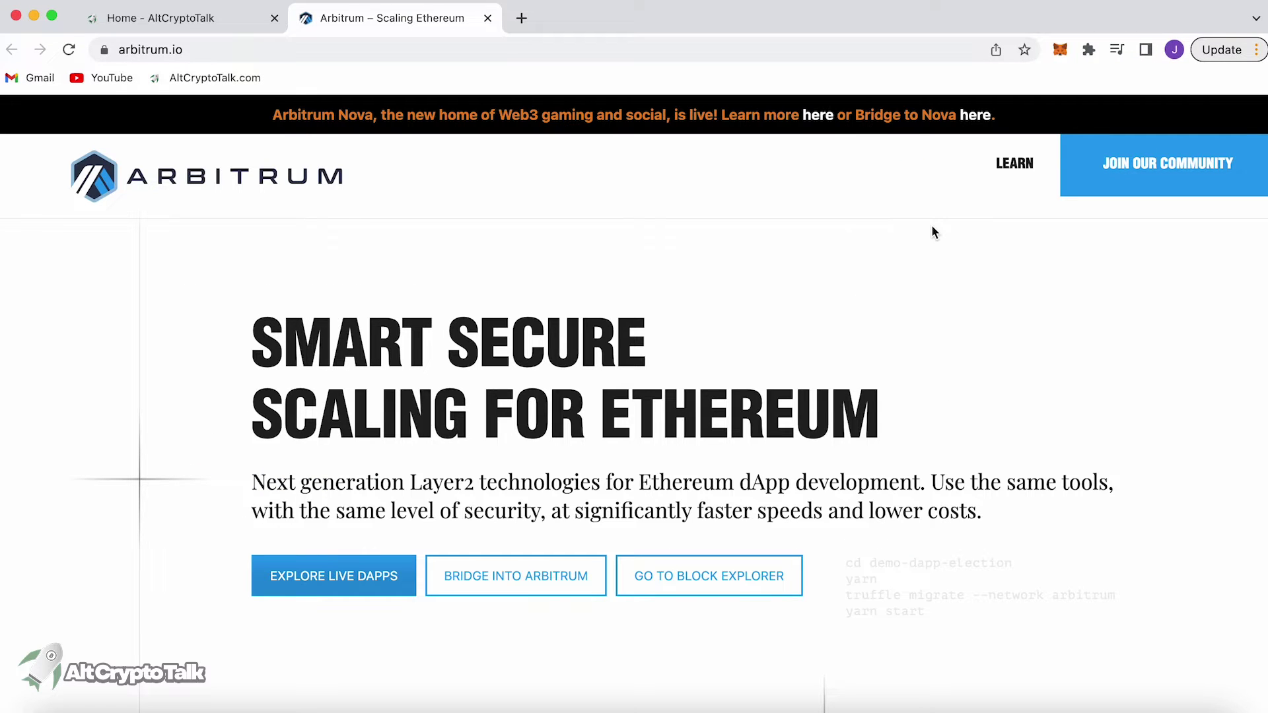
- Open the MetaMask wallet and expand it to a full-page view
click(1060, 51)
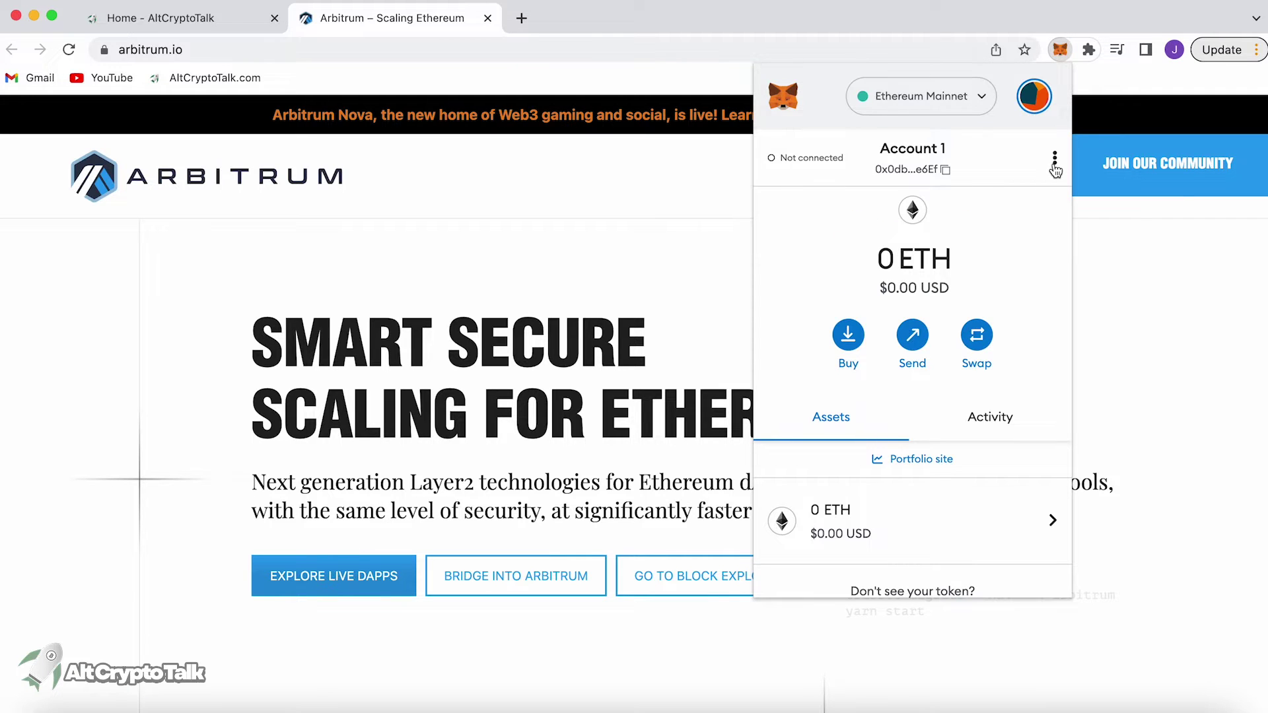
click(1054, 163)
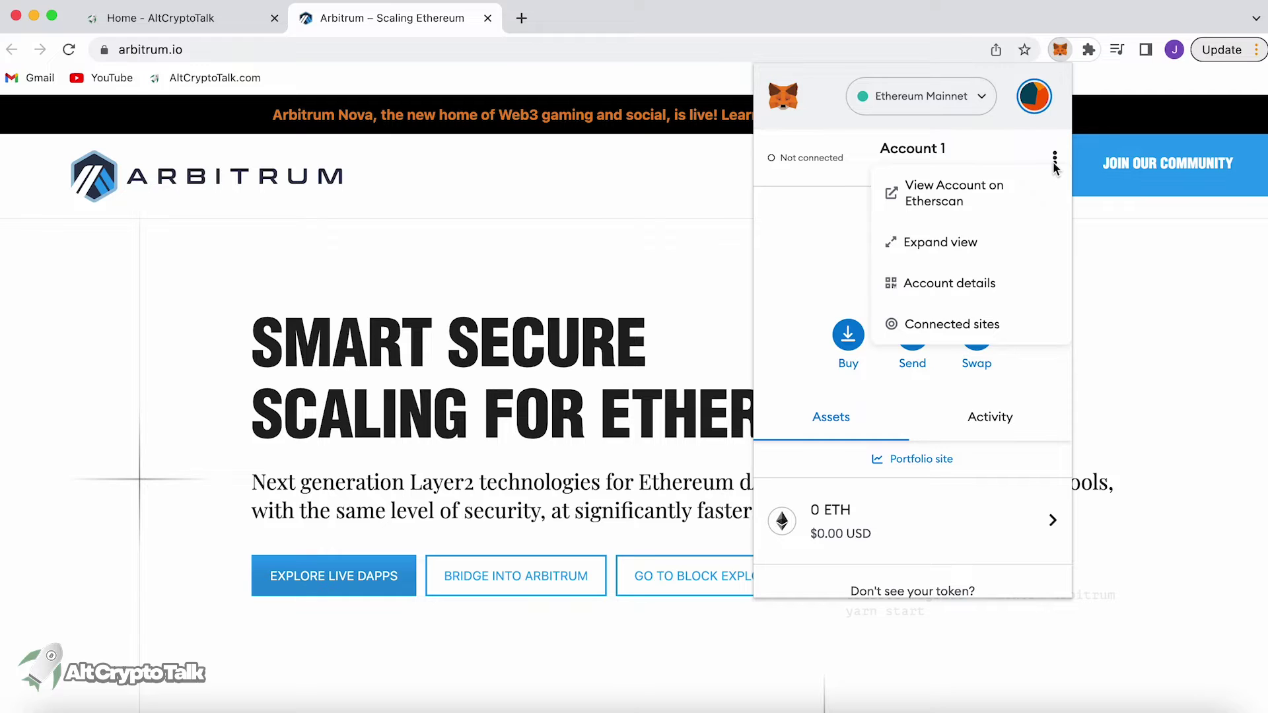
click(1002, 239)
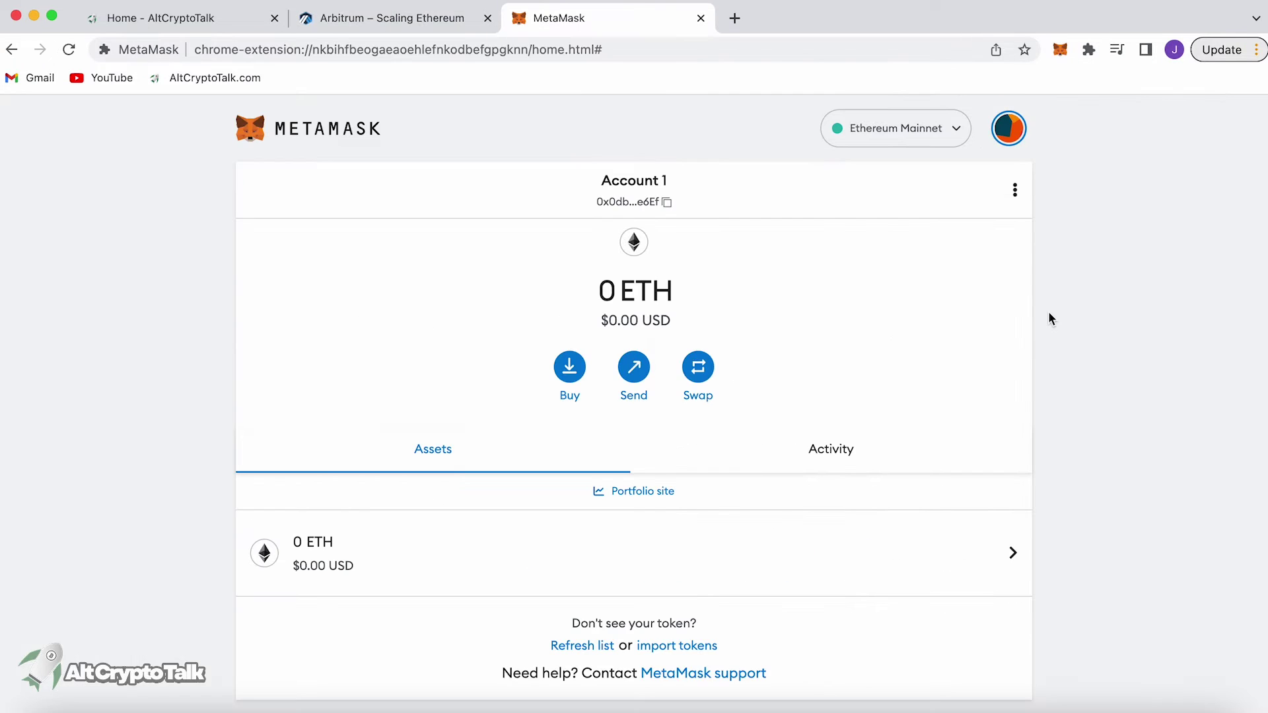
- Add Arbitrum One from MetaMask's popular custom networks, approve it, and switch the wallet to that network
click(941, 142)
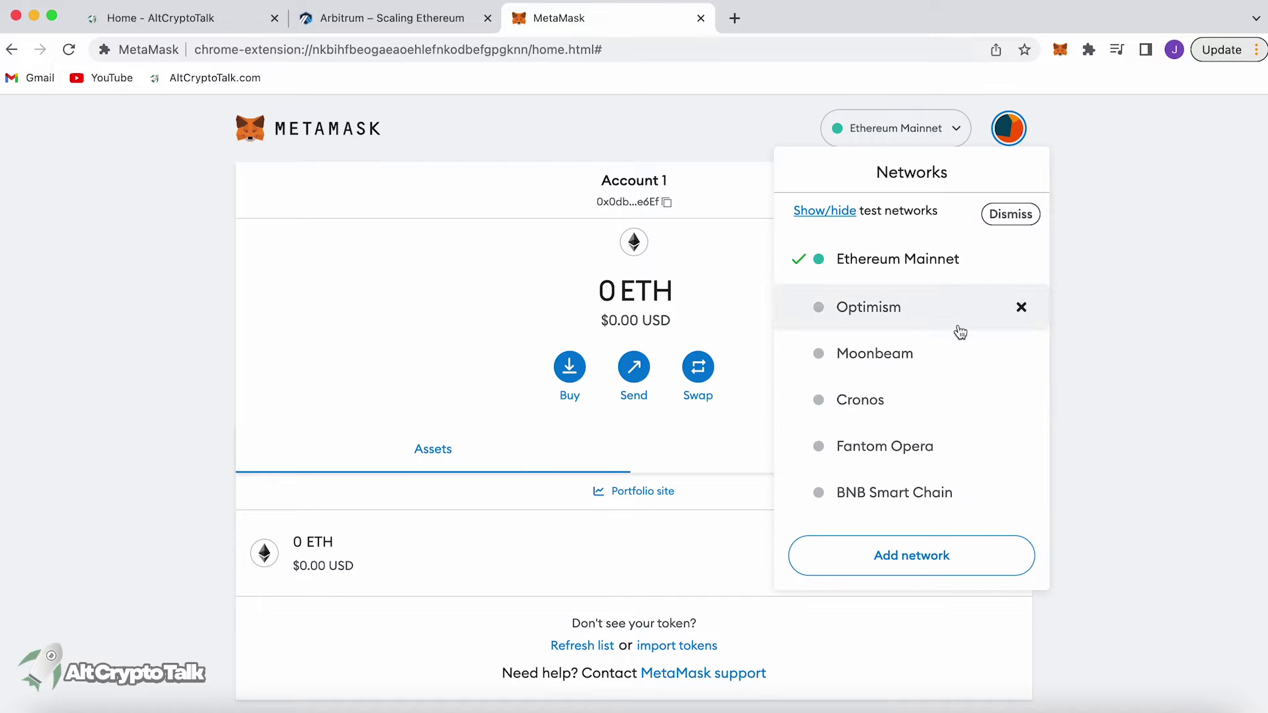
click(942, 558)
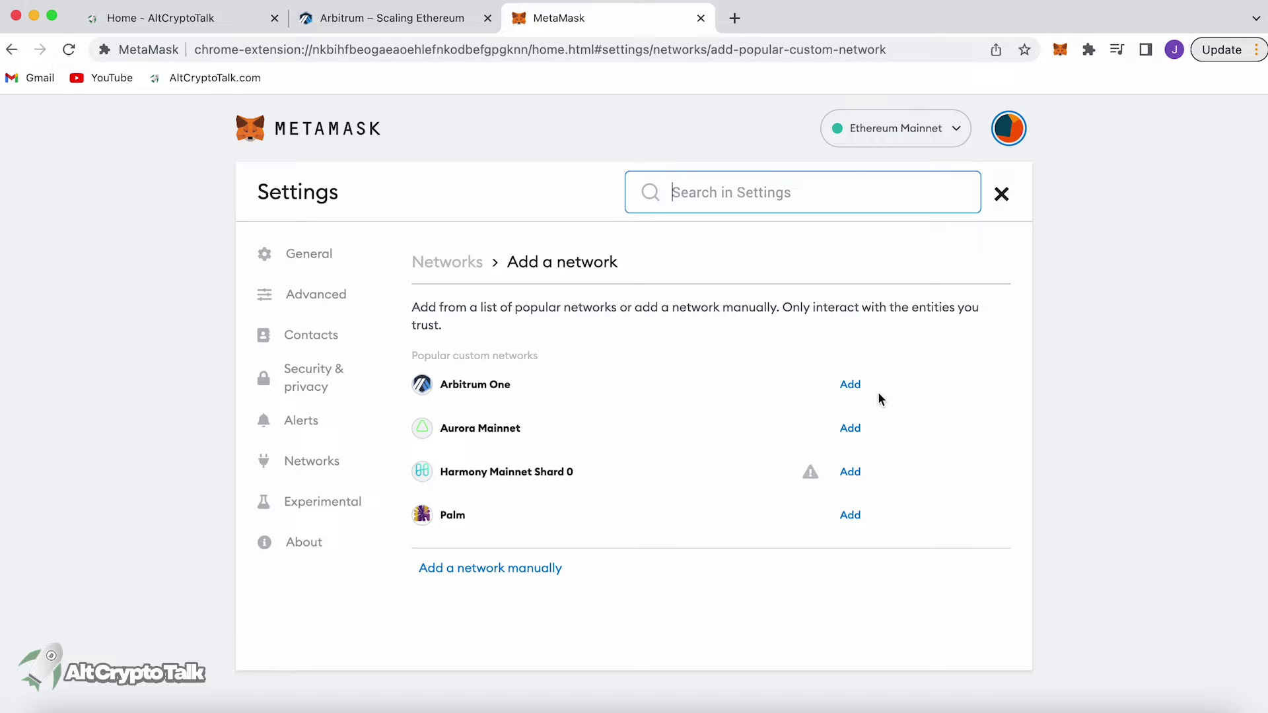
click(860, 391)
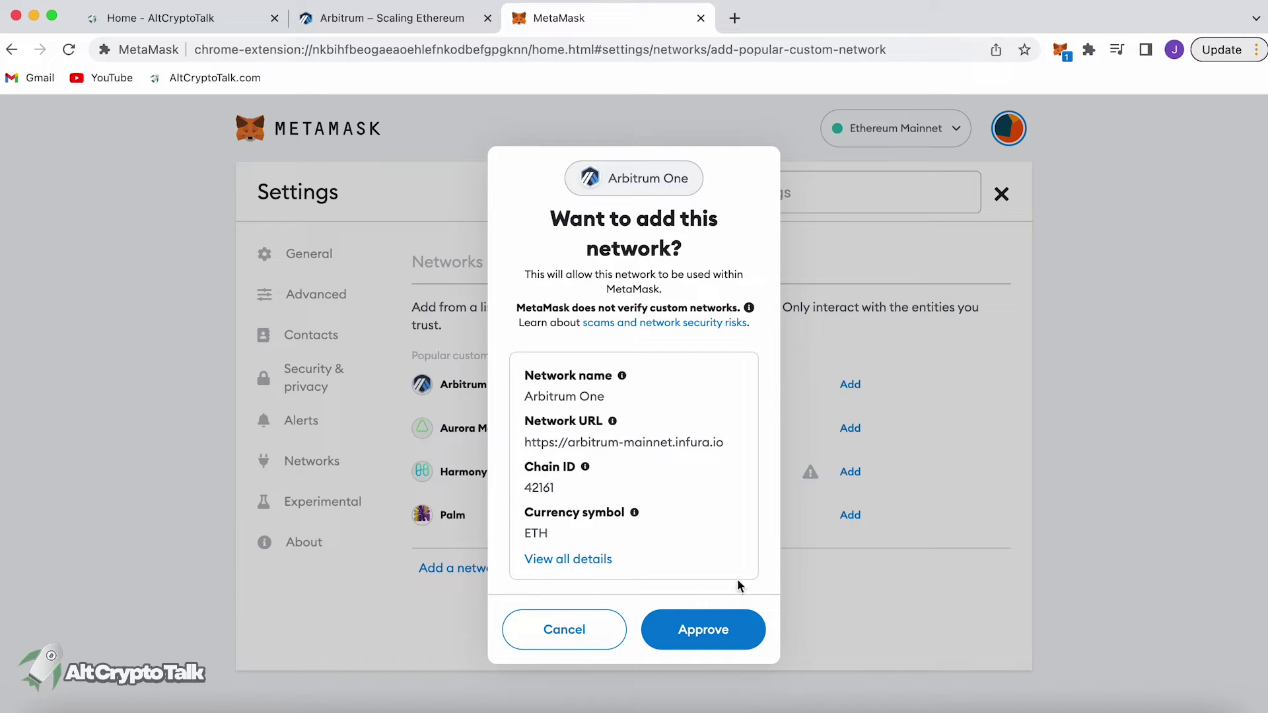
click(717, 644)
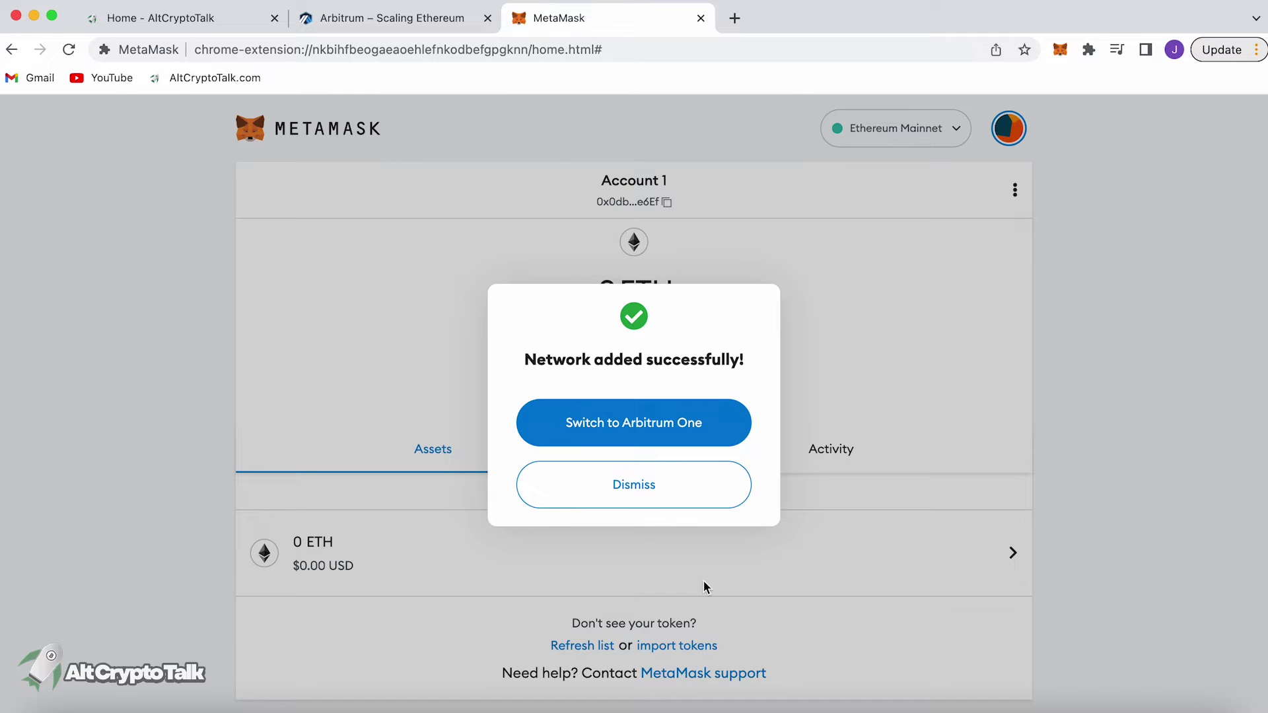
click(642, 424)
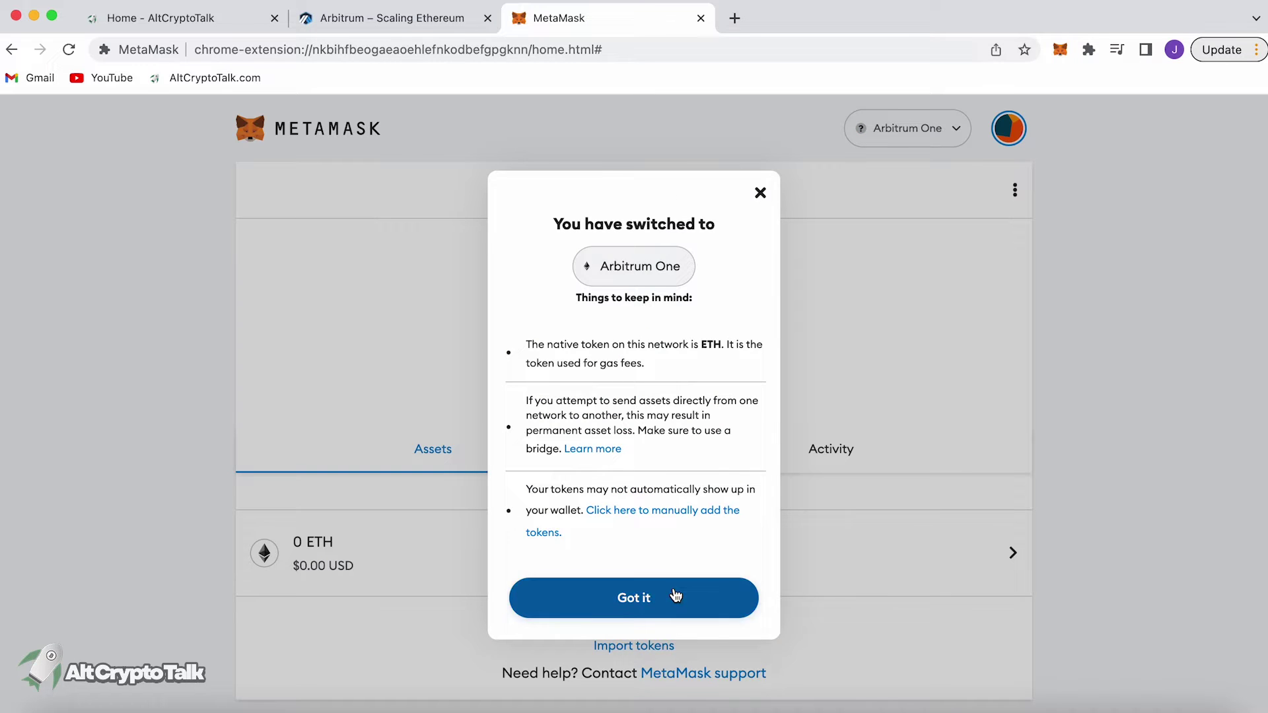
click(675, 596)
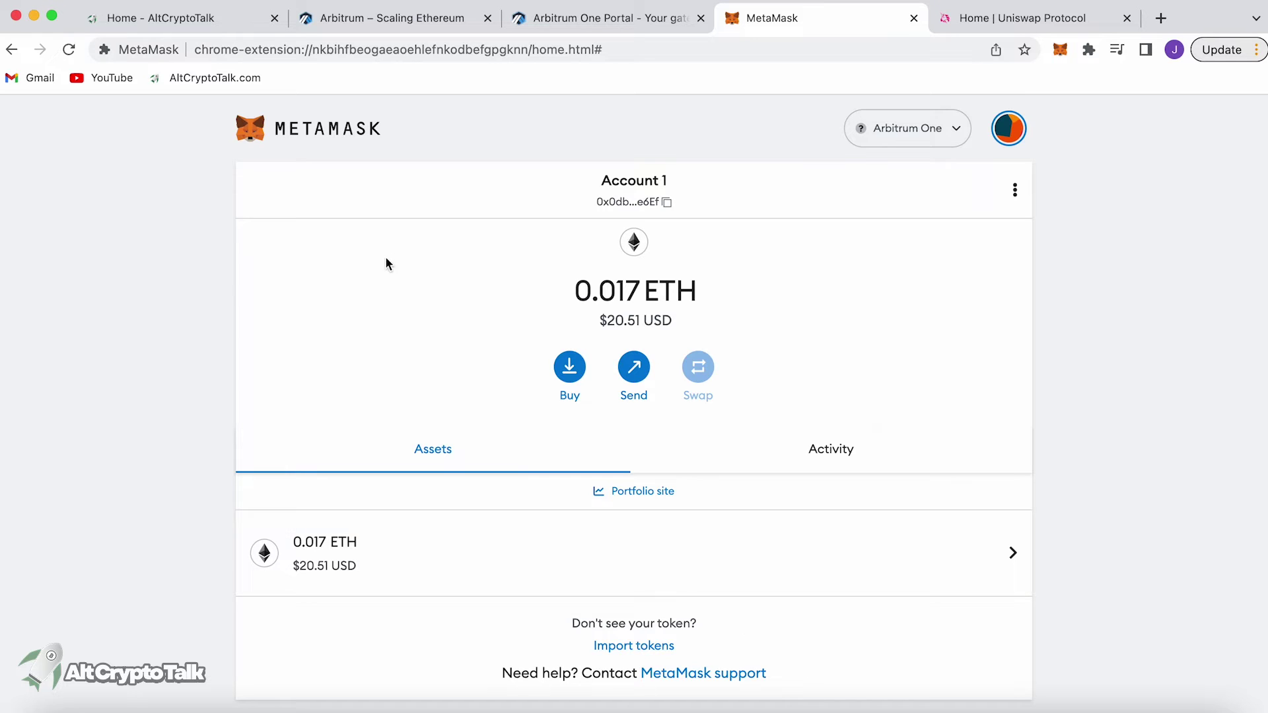
- Go to the Arbitrum One Portal and look through its catalogue of ecosystem projects
click(380, 27)
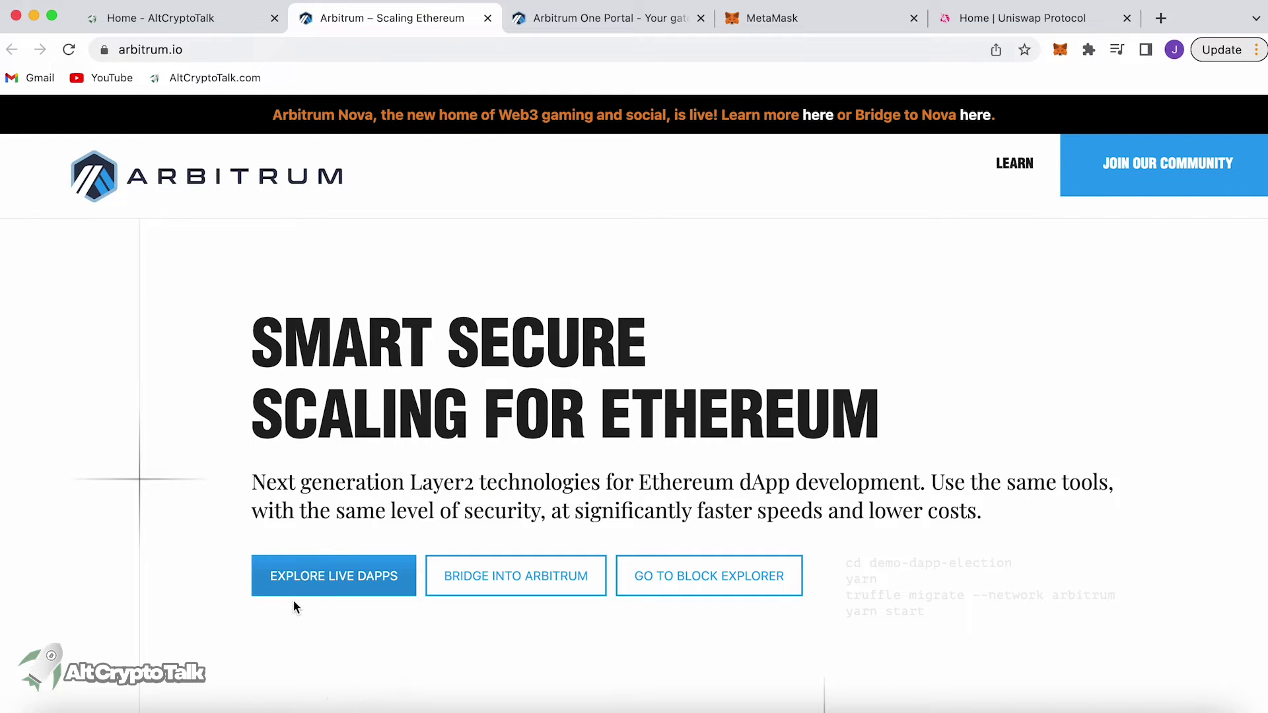
click(595, 21)
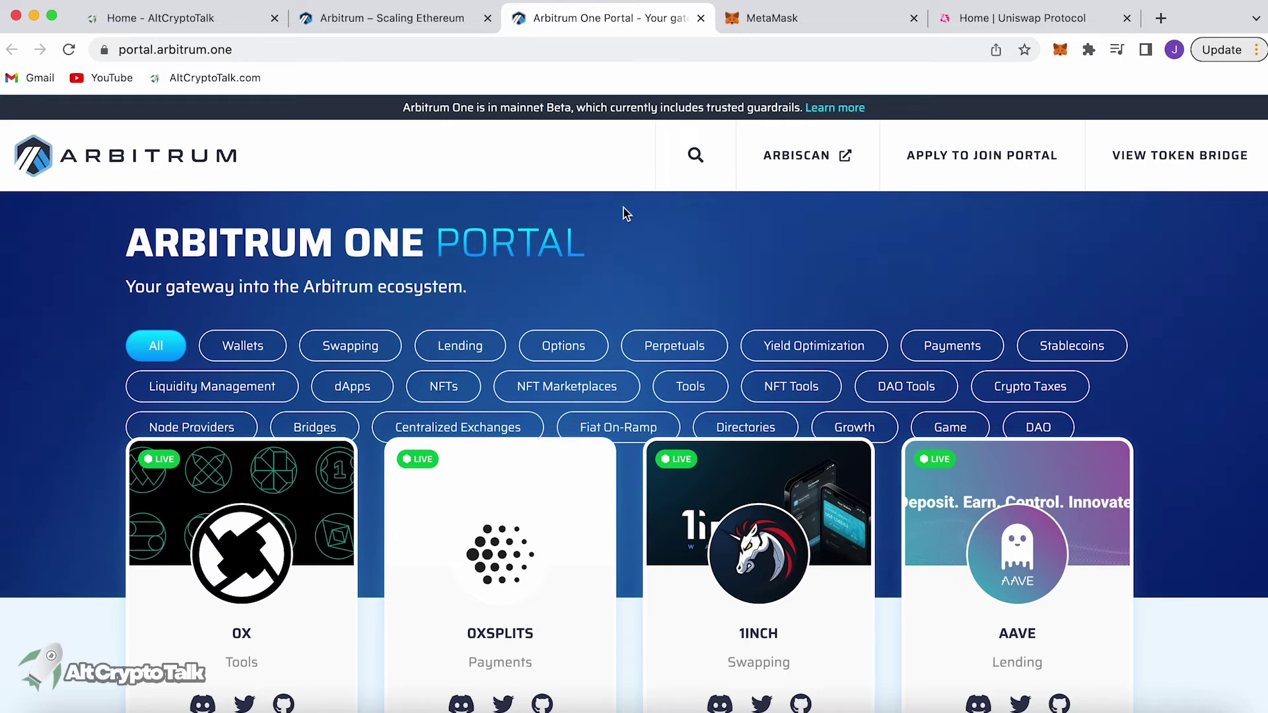
scroll(626, 213, down, 2)
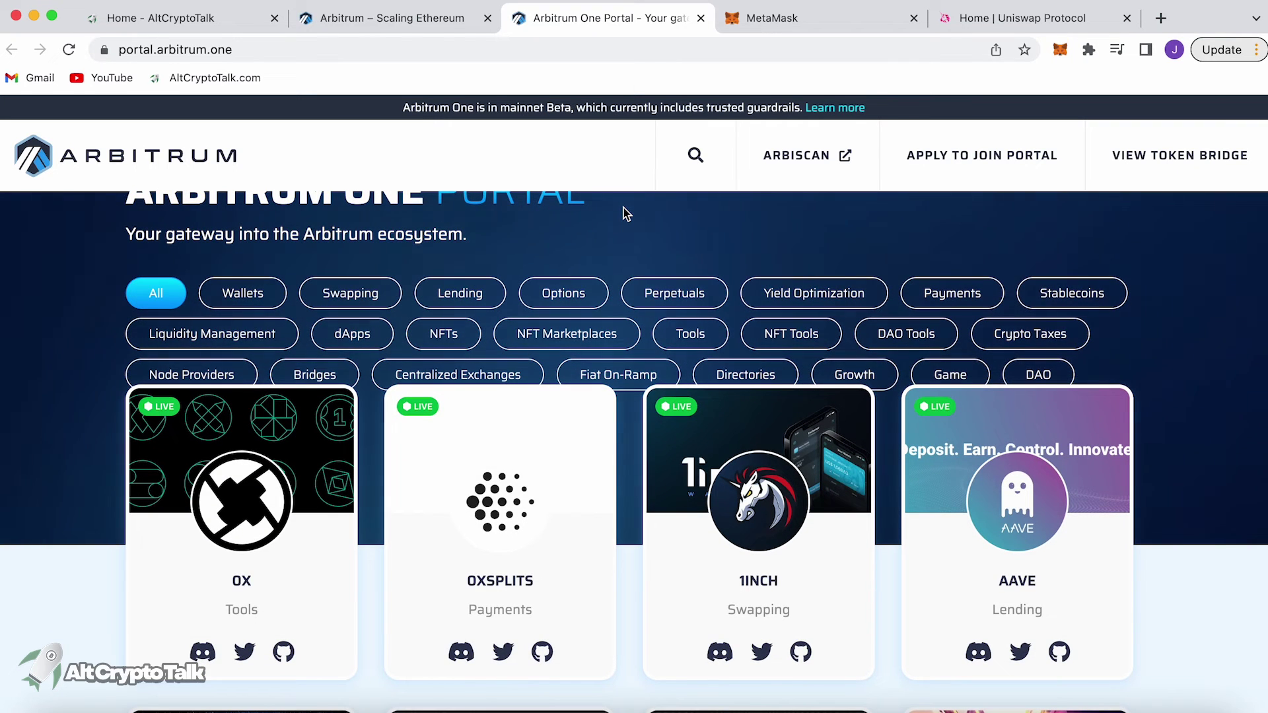
scroll(624, 210, down, 5)
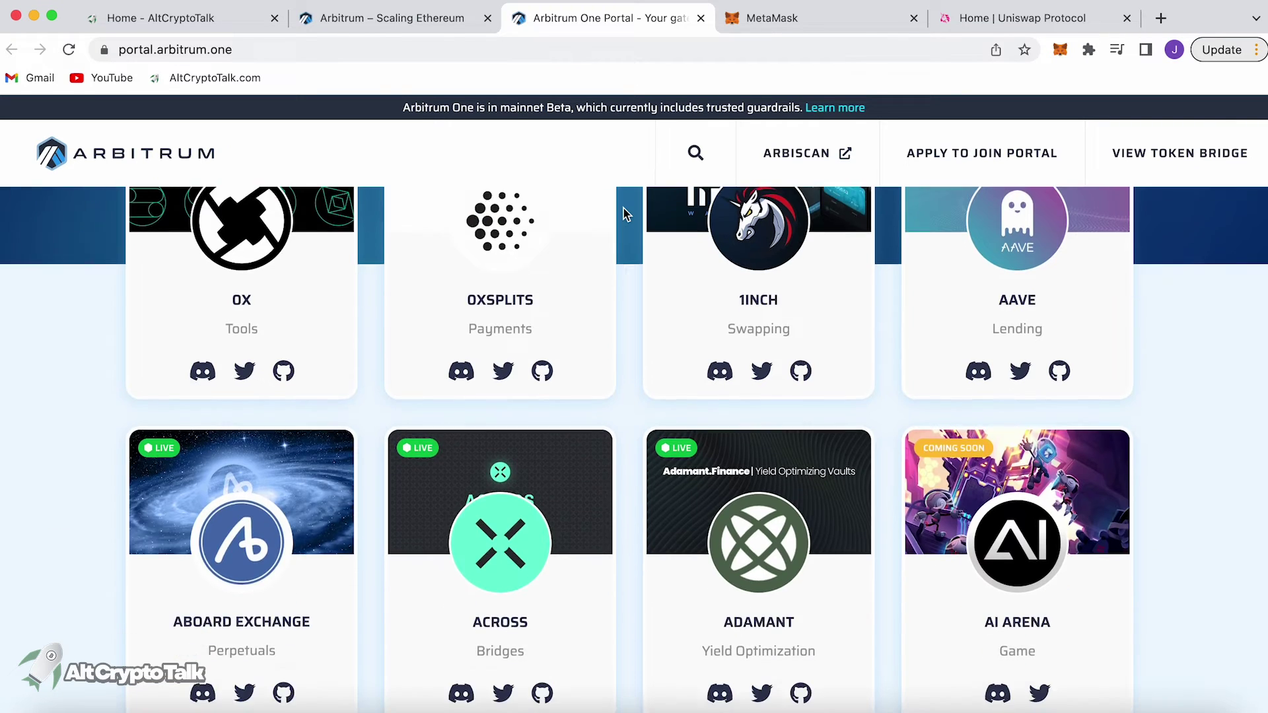
scroll(624, 210, down, 10)
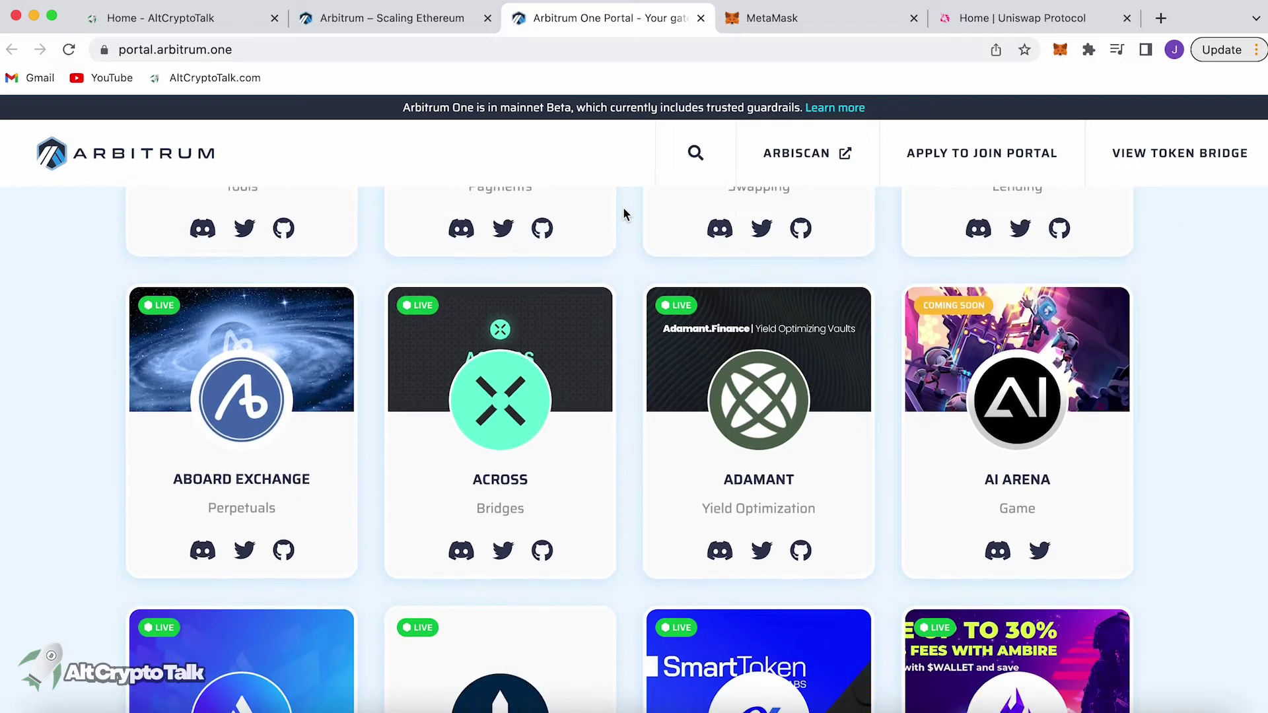
scroll(624, 210, down, 5)
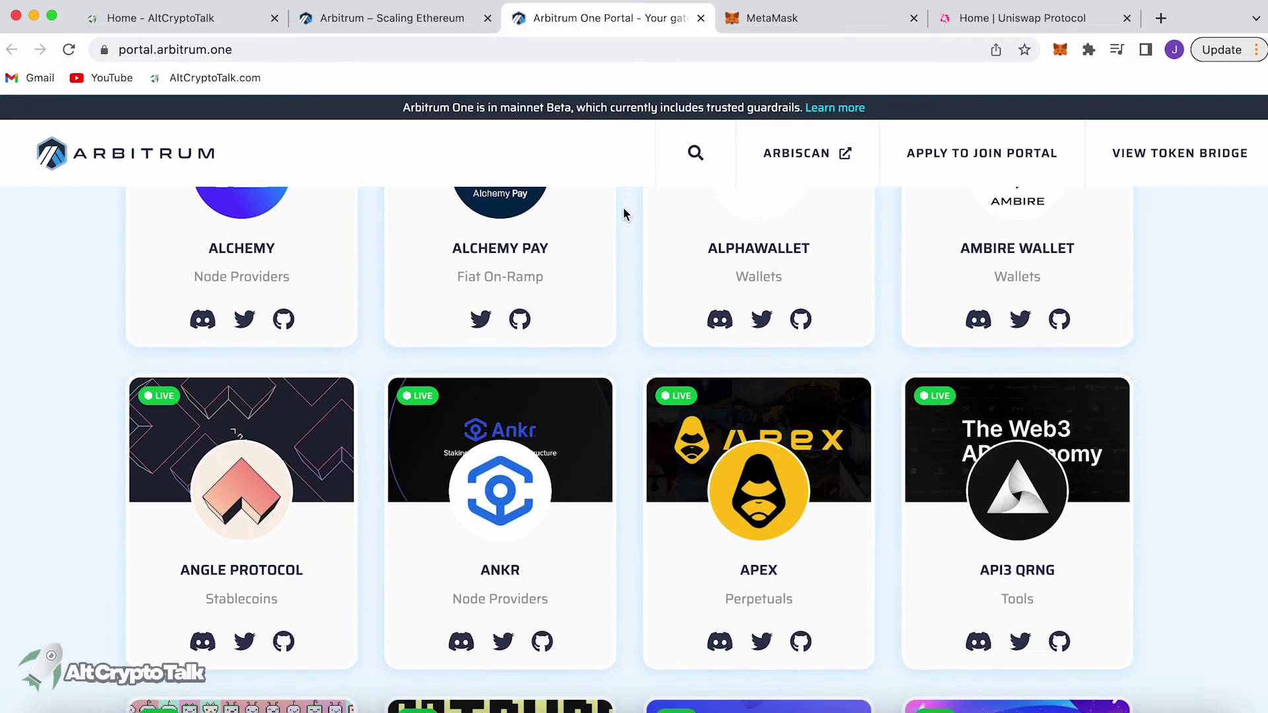
scroll(624, 210, down, 12)
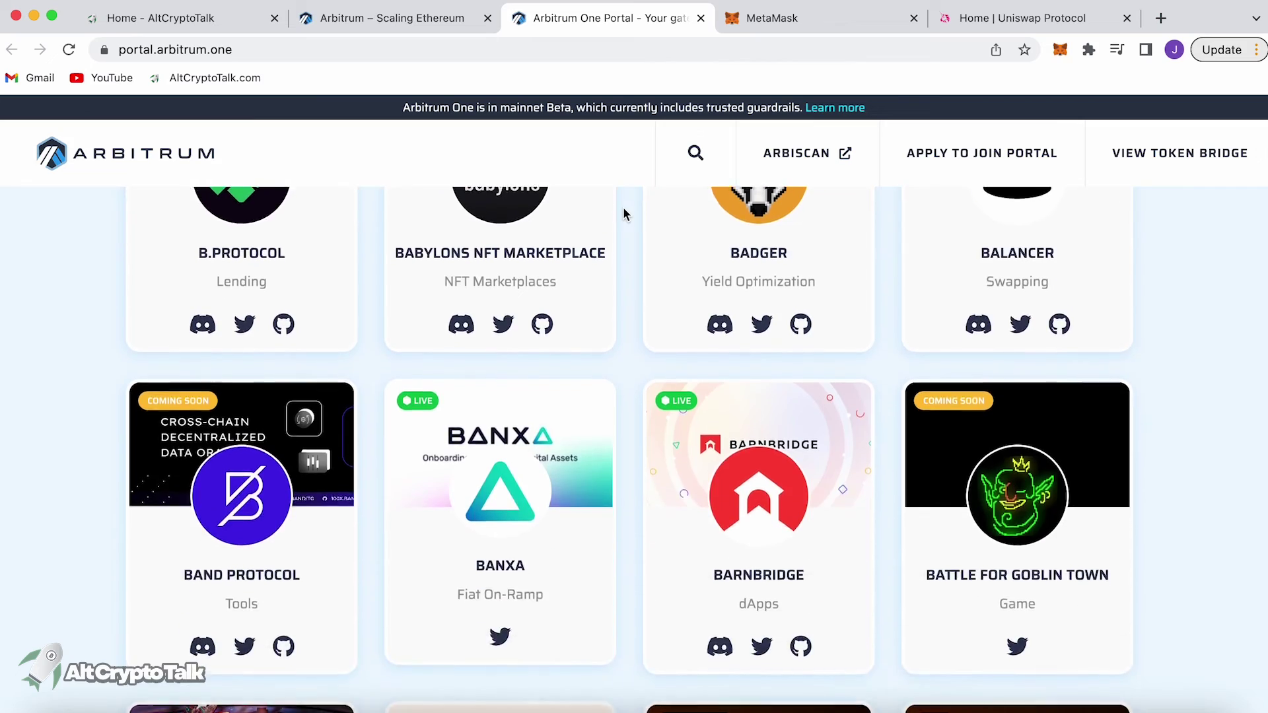
scroll(623, 208, up, 20)
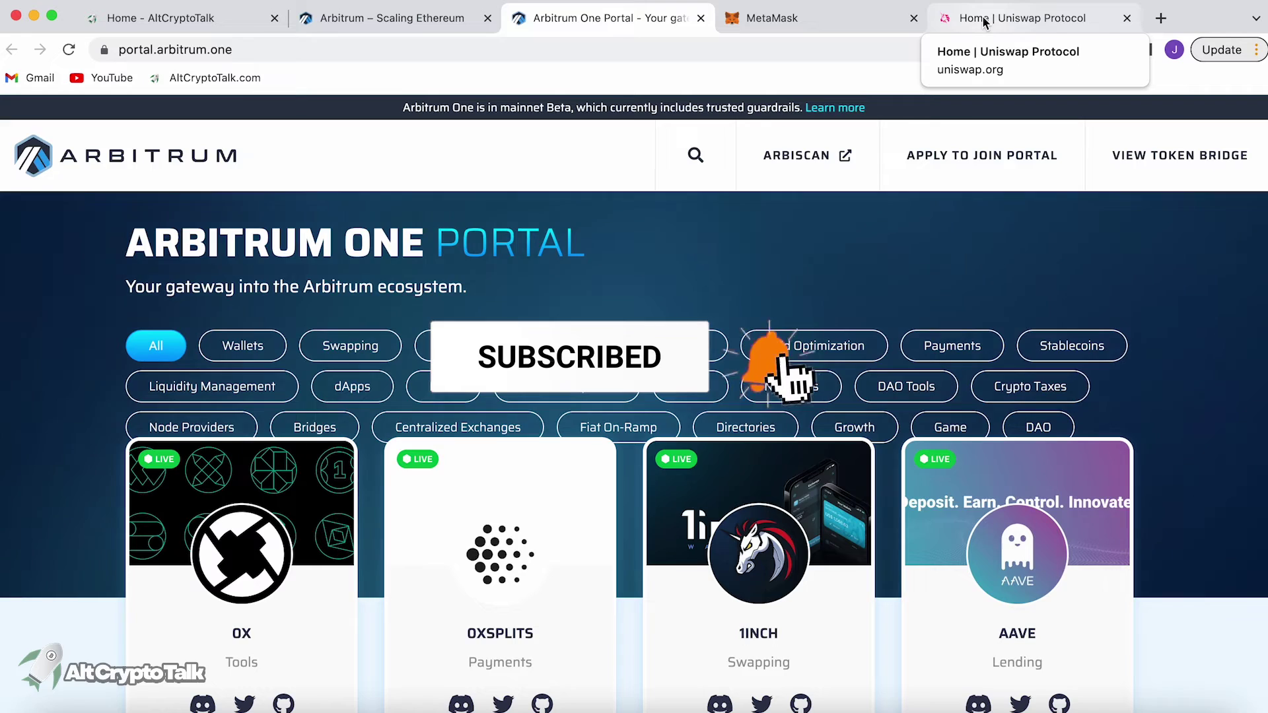
- Launch the Uniswap app from the Uniswap Protocol site and connect the MetaMask wallet to it
click(984, 20)
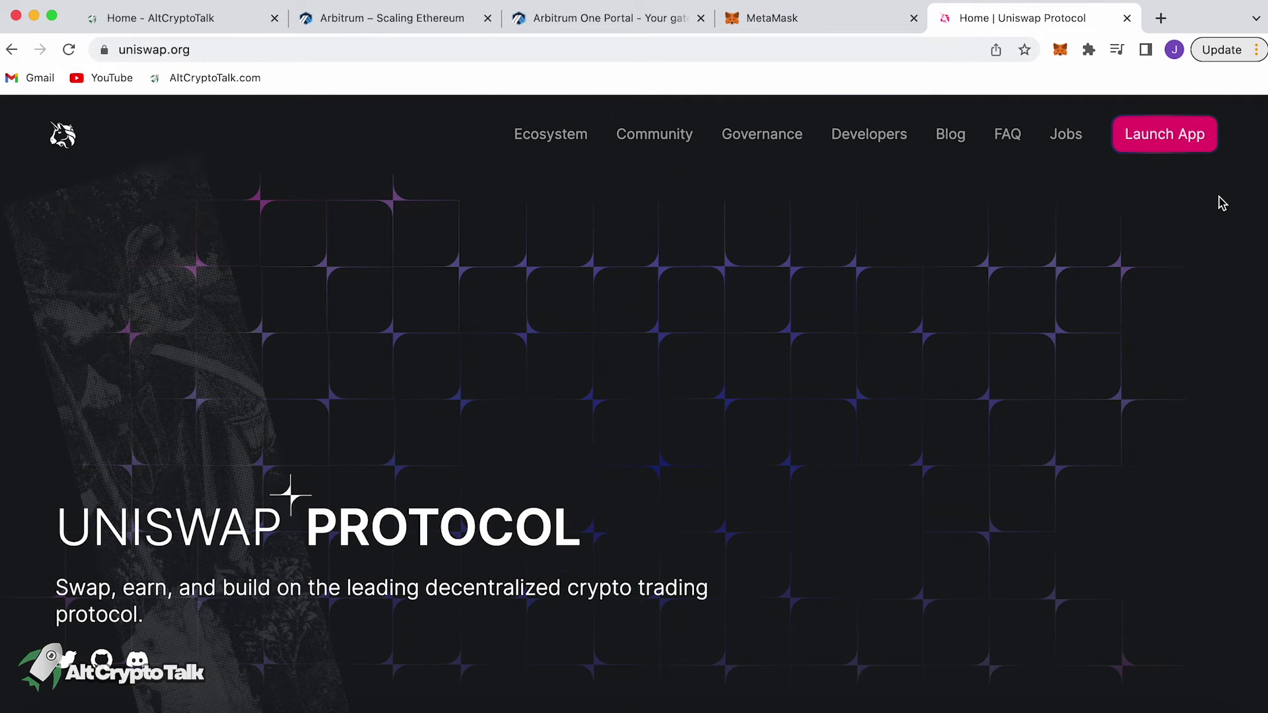
click(1165, 146)
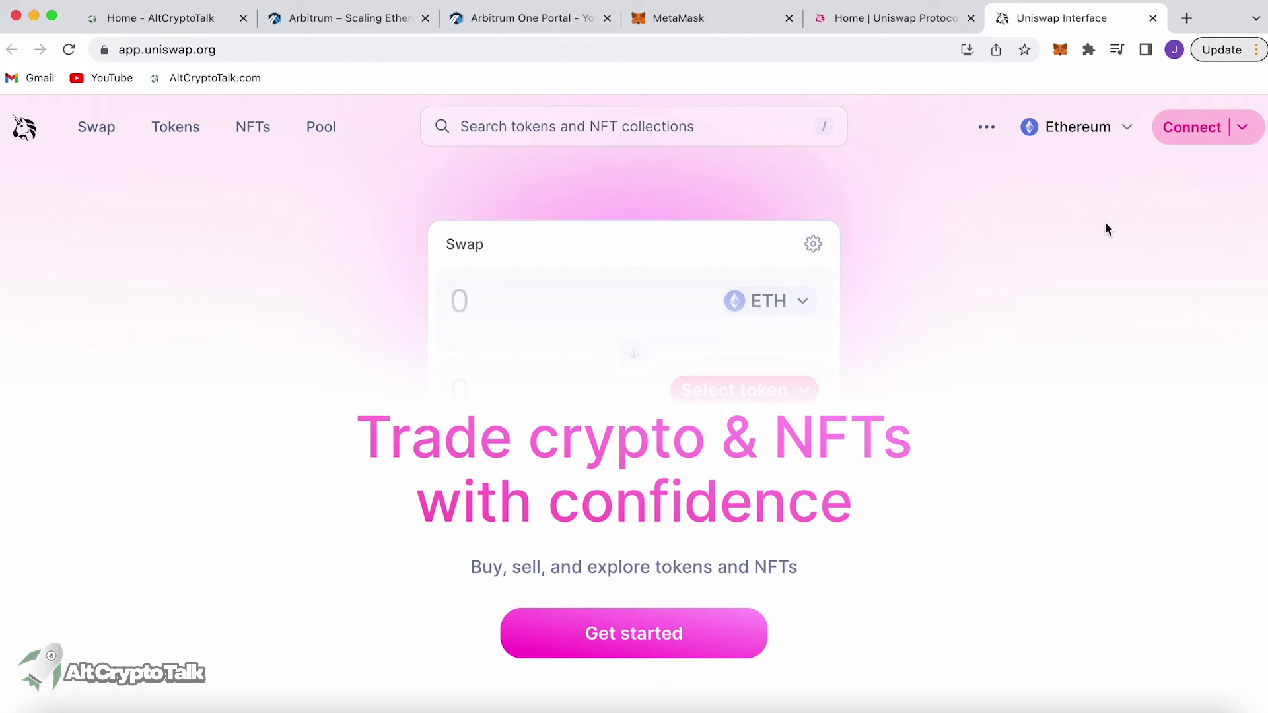
click(1189, 145)
click(640, 325)
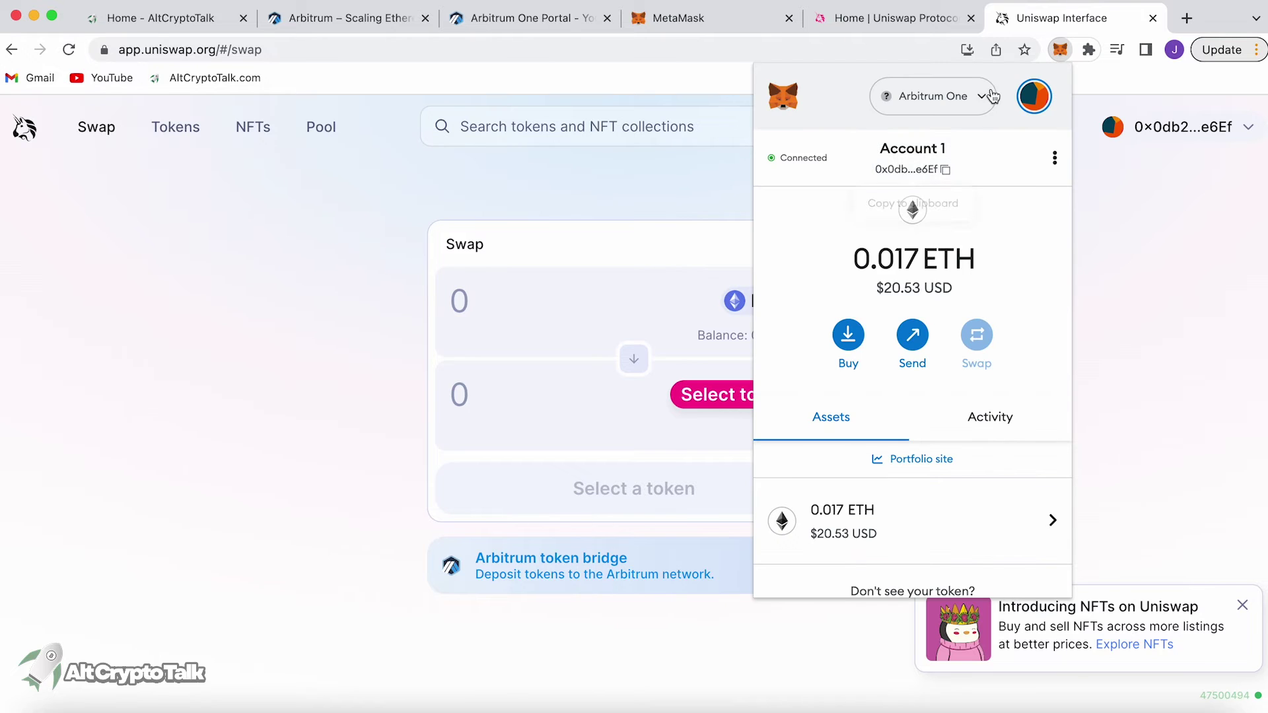
- Set up a Uniswap swap on Arbitrum from 0.01 ETH to the AAVE token
click(1168, 231)
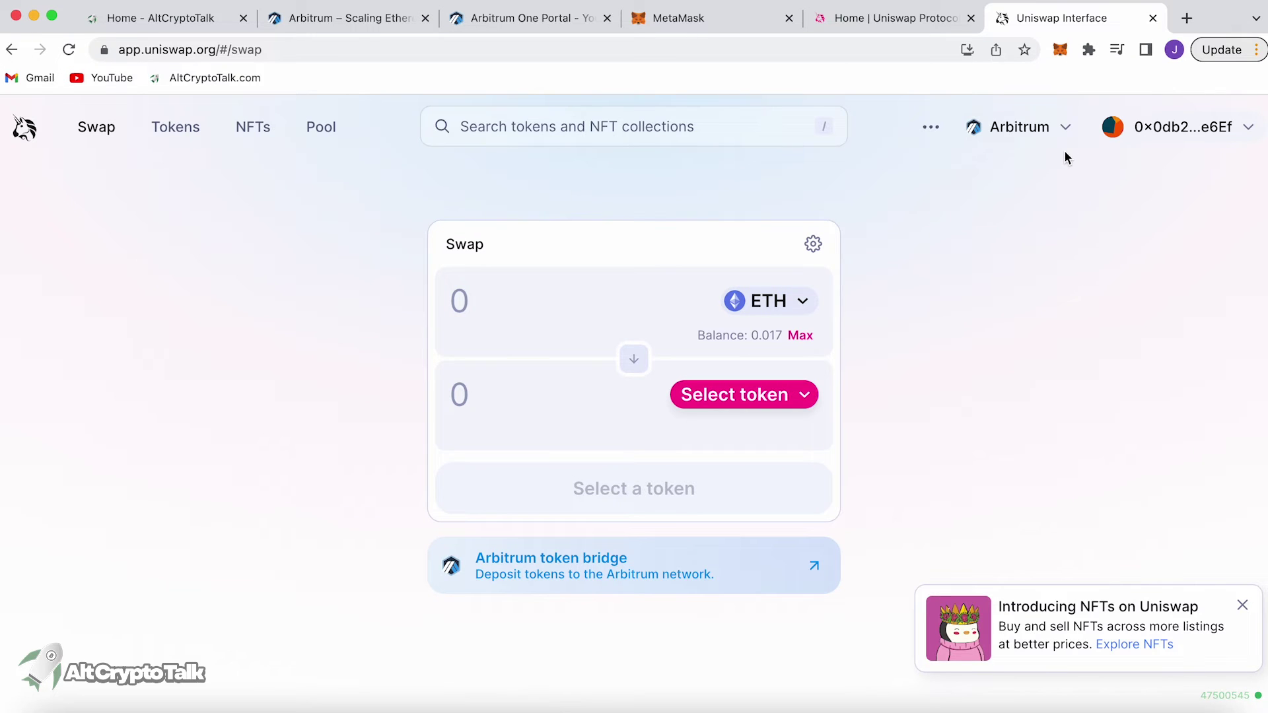
click(1064, 138)
click(1121, 201)
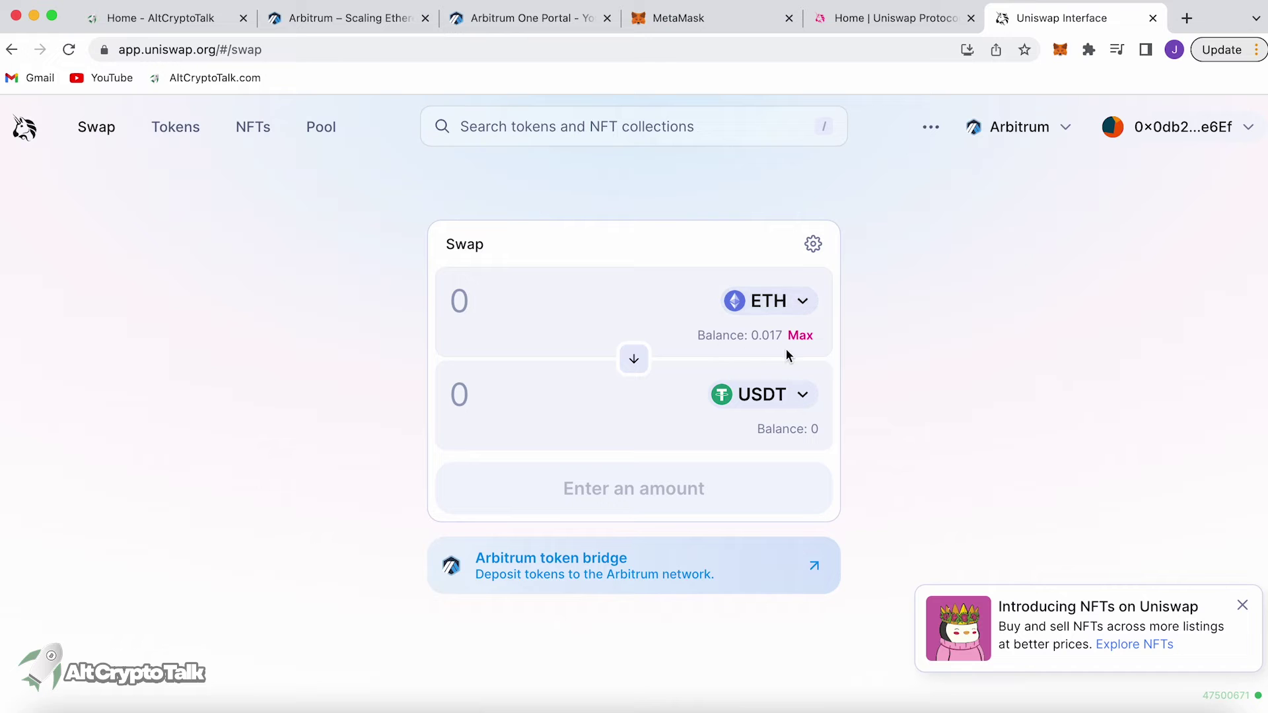
click(756, 394)
scroll(755, 394, down, 3)
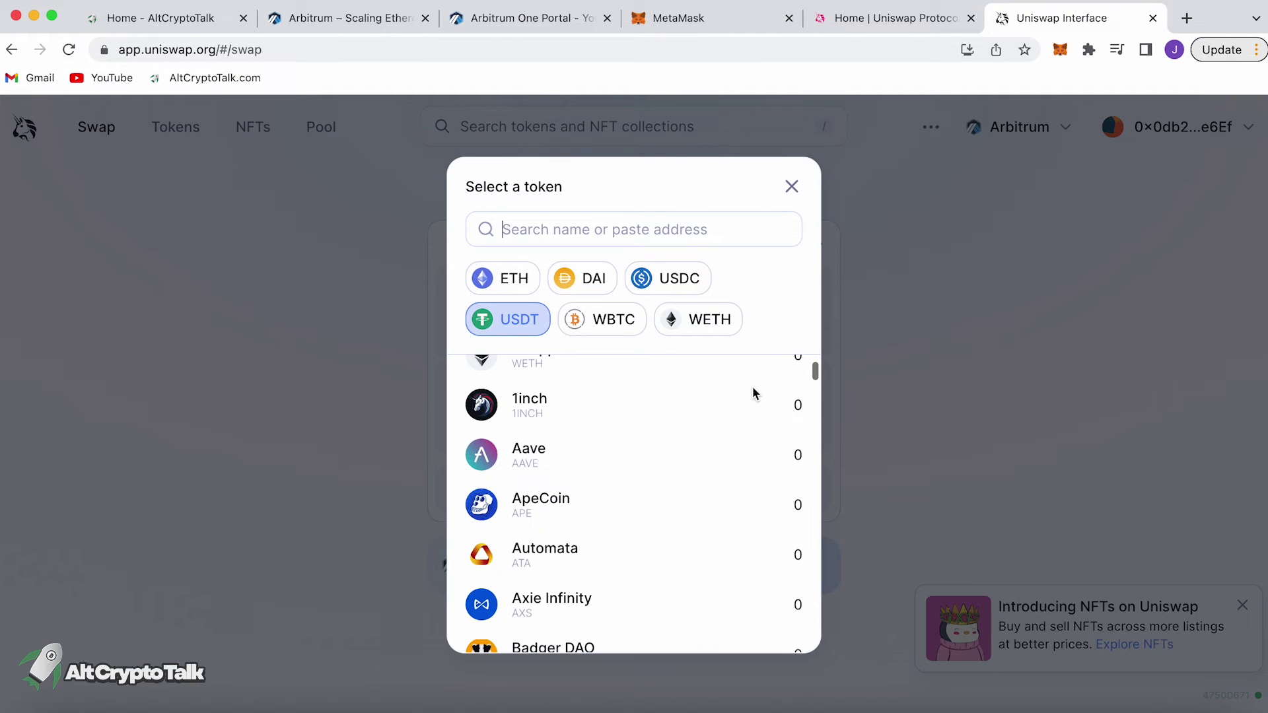
click(702, 443)
click(518, 309)
text(0.01)
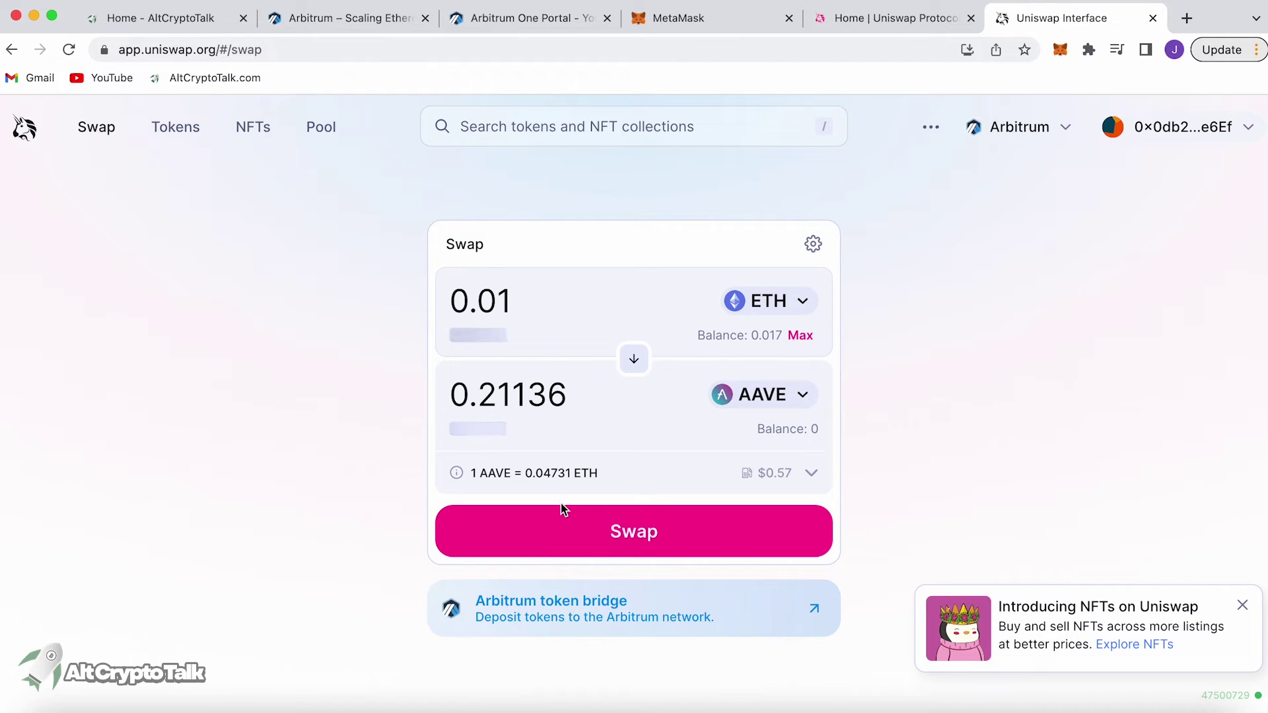
- Submit the ETH to AAVE swap, confirm the transaction in MetaMask and dismiss the submission dialog
click(572, 525)
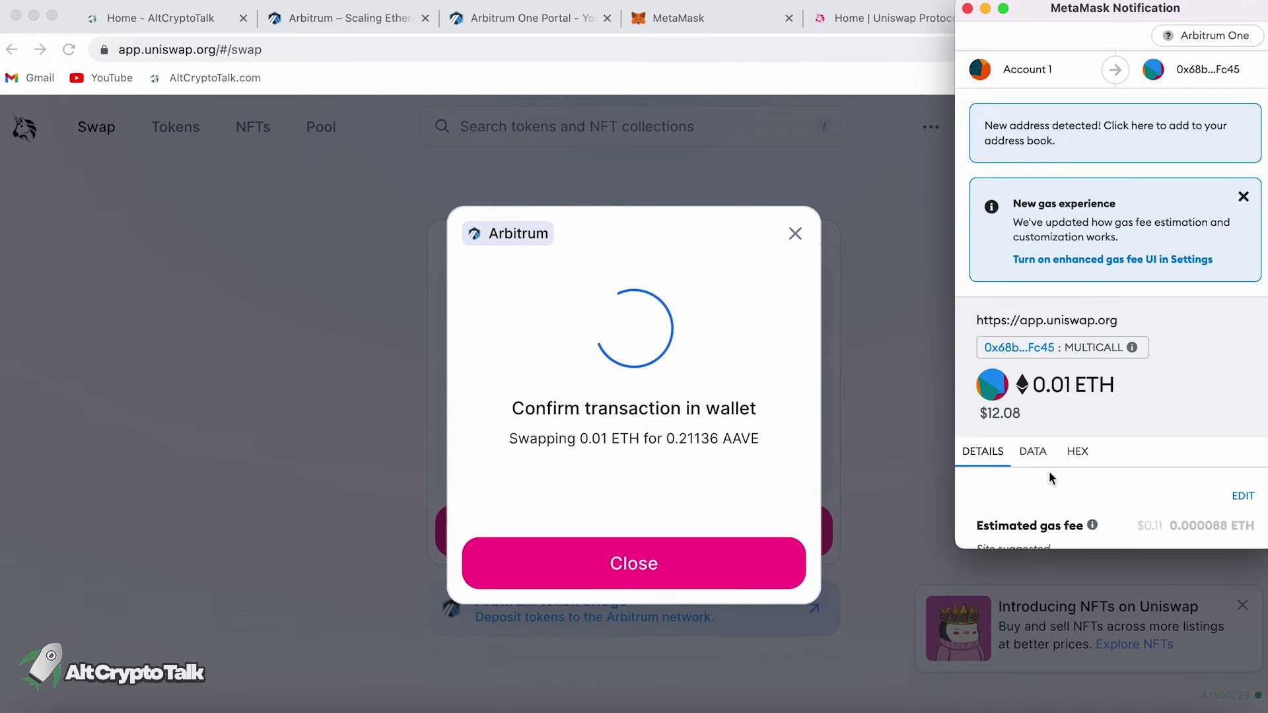
scroll(1051, 477, down, 3)
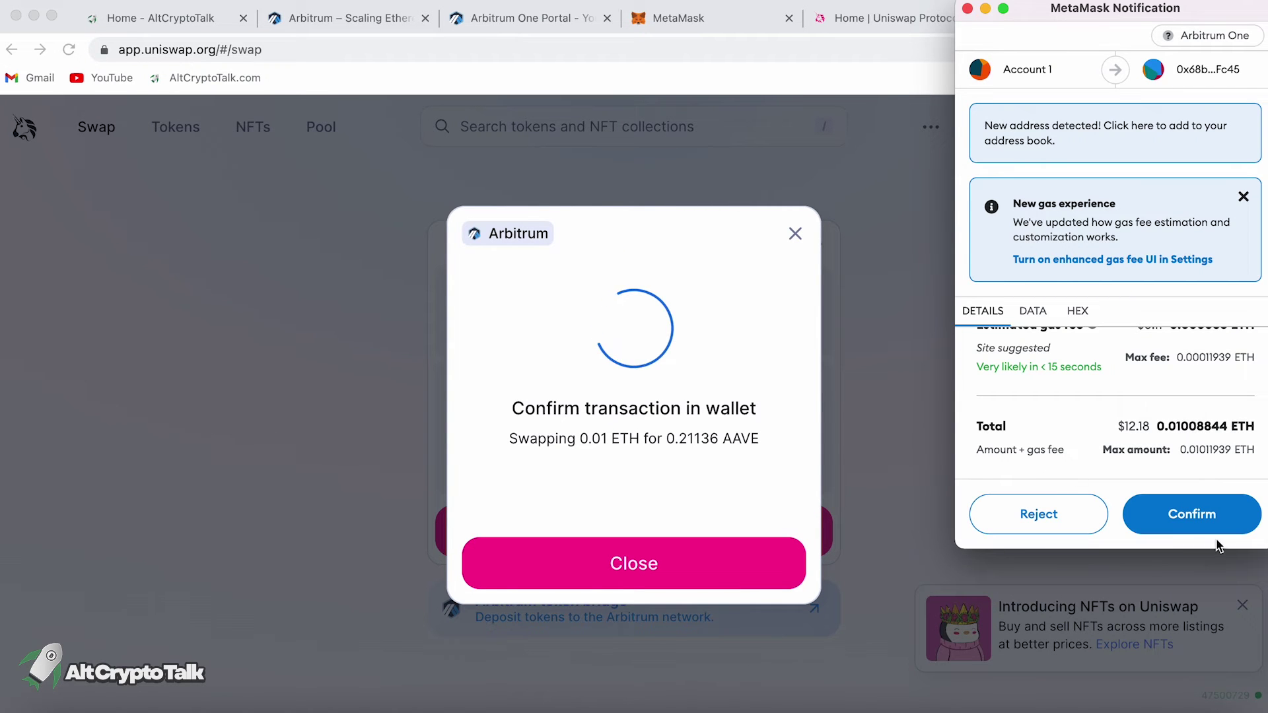
click(1188, 513)
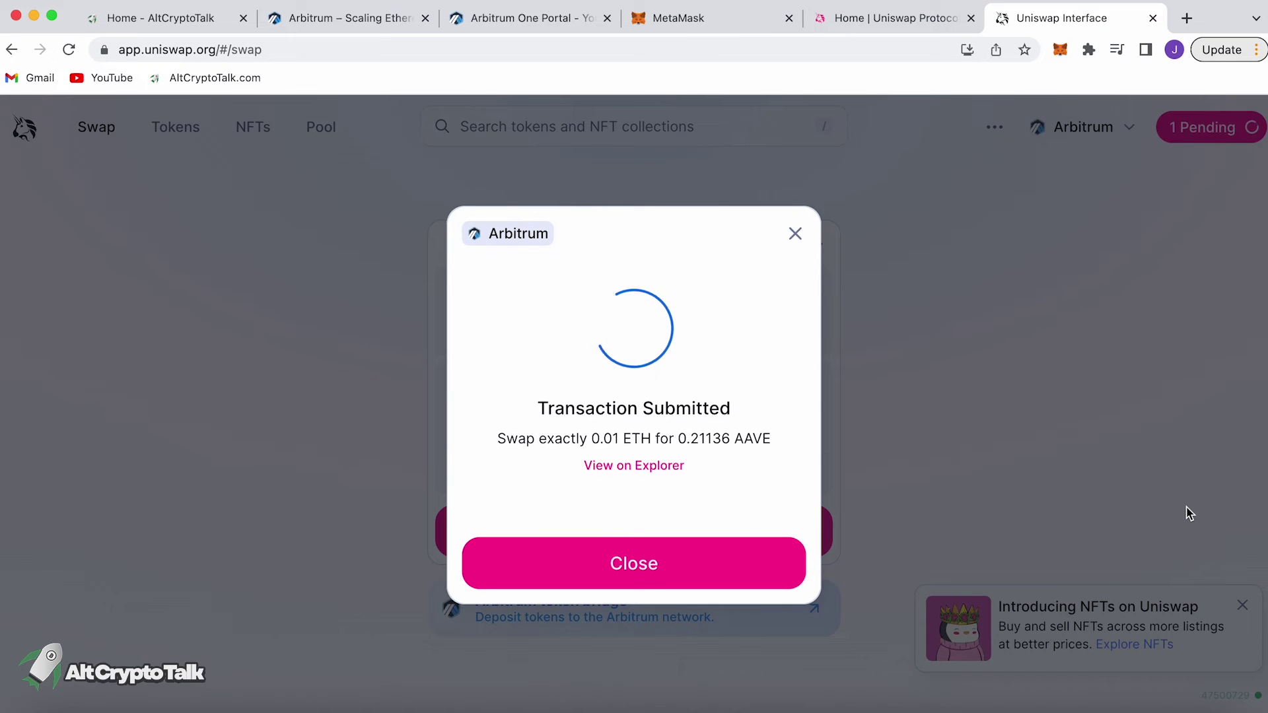
click(739, 573)
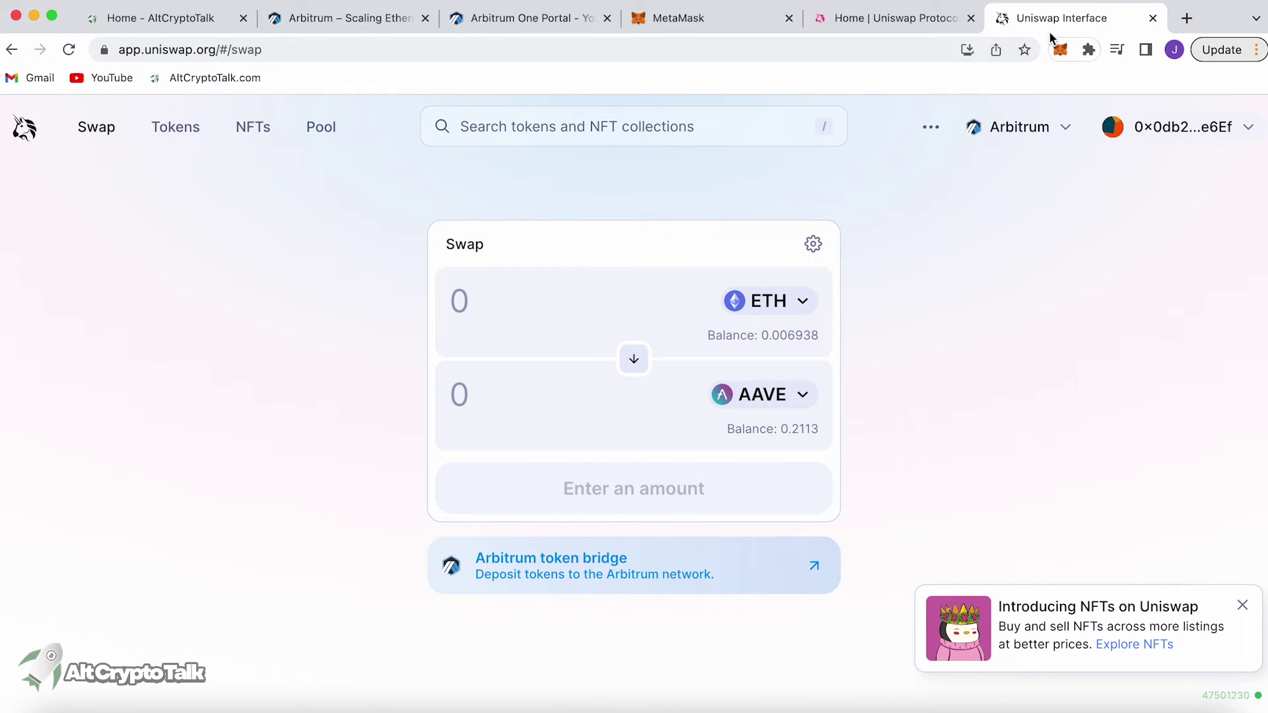
- Check the ETH and AAVE balances in the MetaMask wallet's asset list
click(1059, 50)
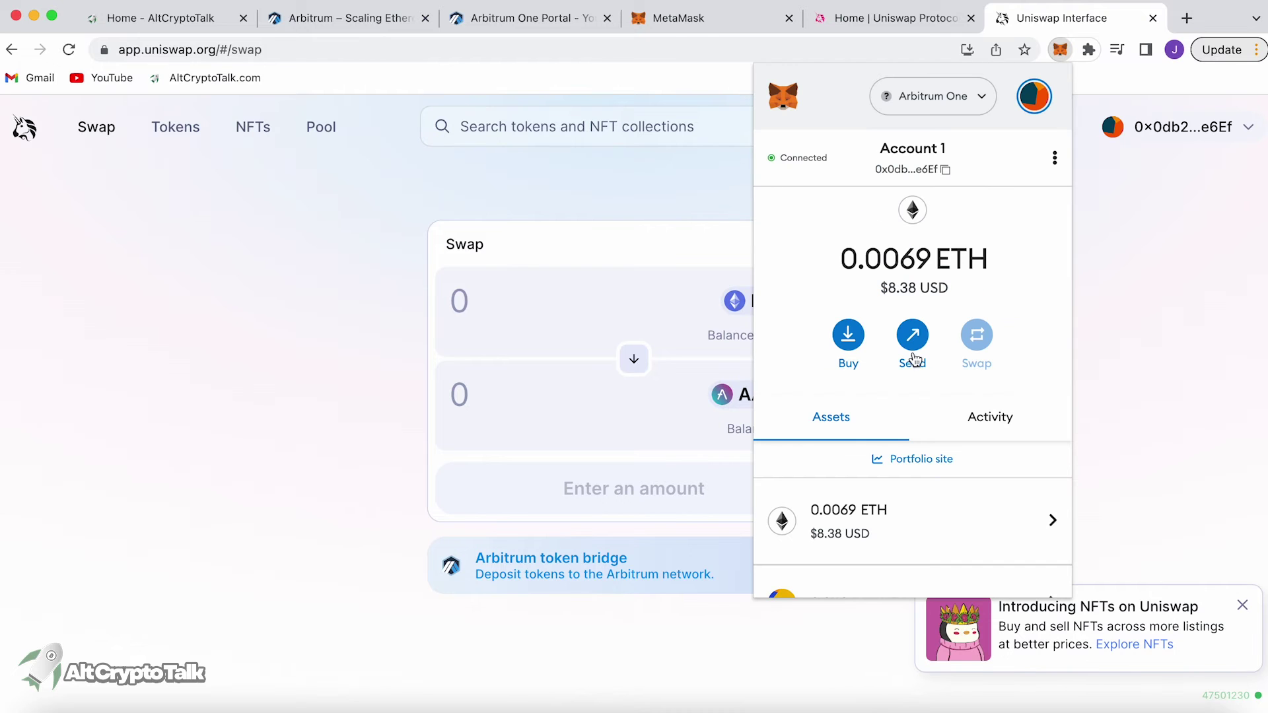
scroll(879, 431, down, 3)
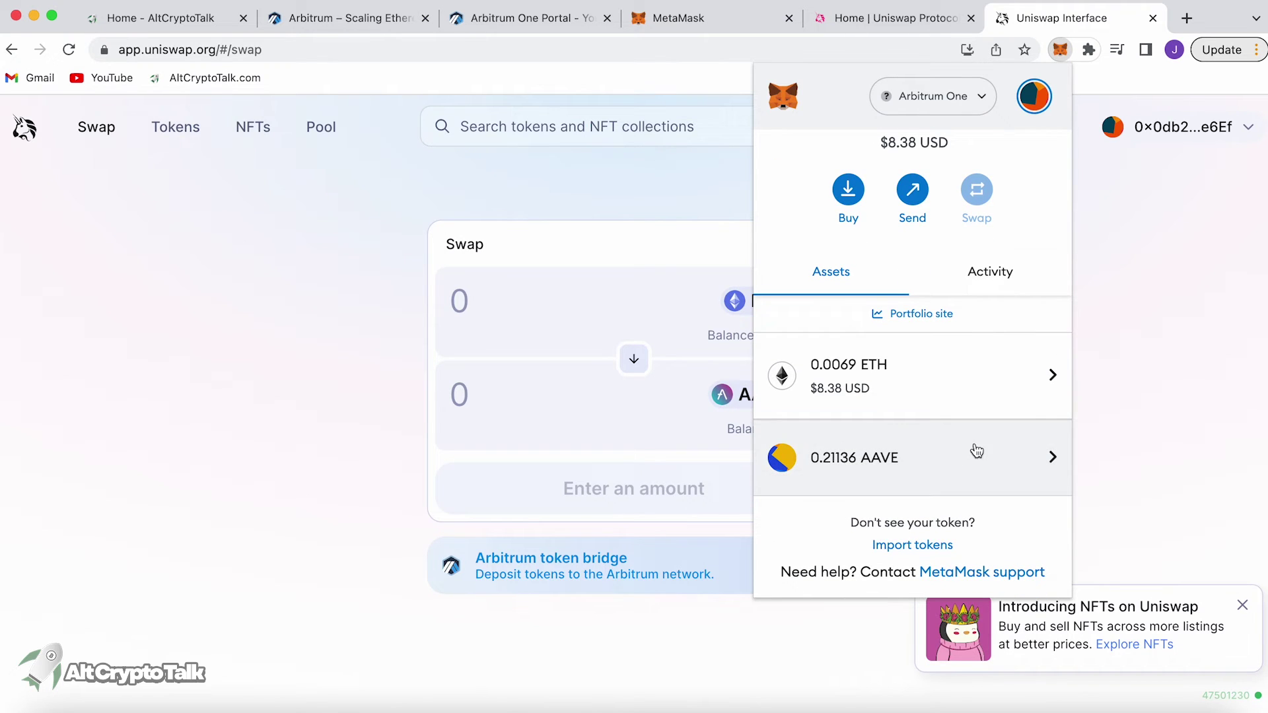
scroll(1002, 373, up, 1)
scroll(1002, 373, up, 3)
click(1106, 296)
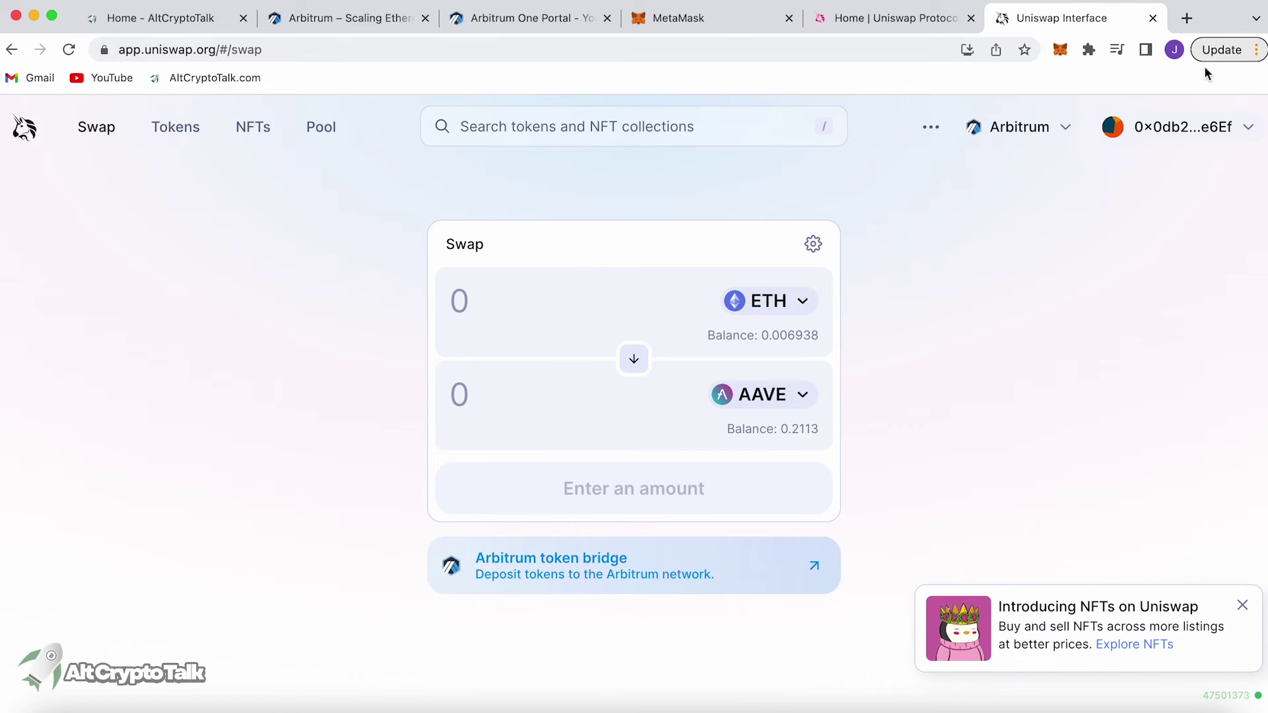
- Open dexscreener.com in a new browser tab and copy the MAGIC token's contract address from Arbitrum's MAGIC/WETH pair on SushiSwap
click(1189, 20)
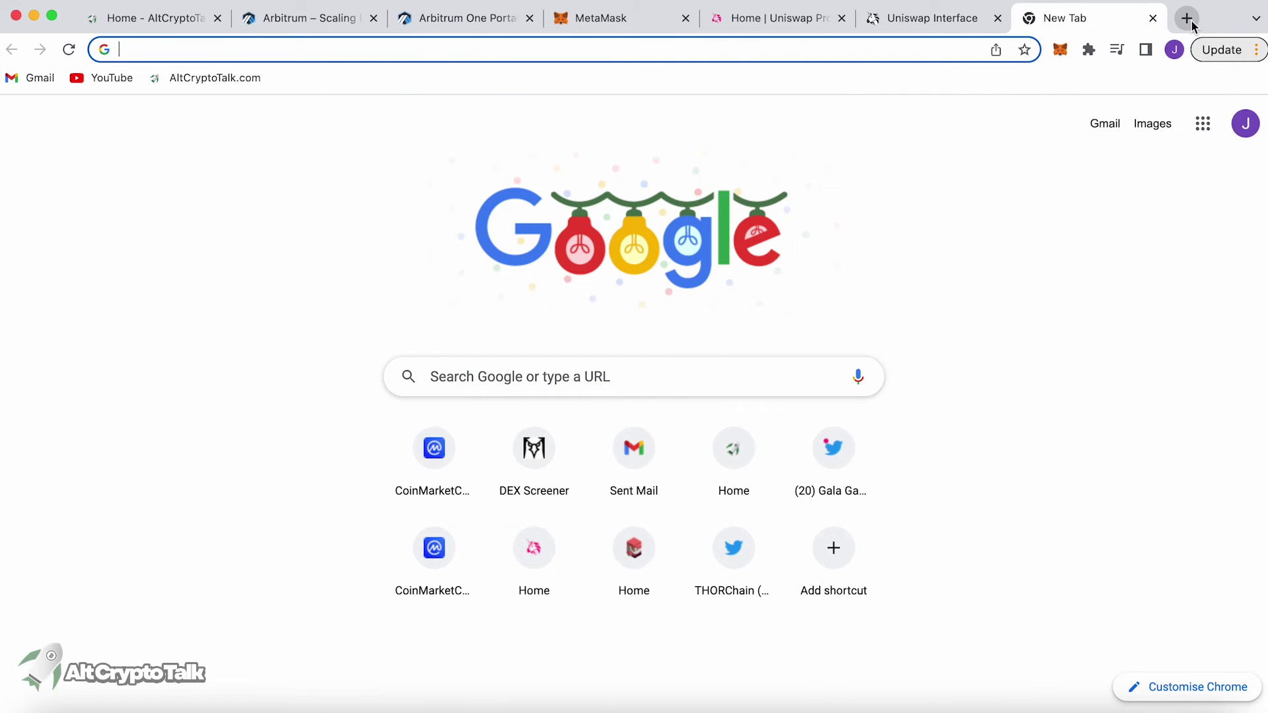
text(dexscreener.com)
key(Return)
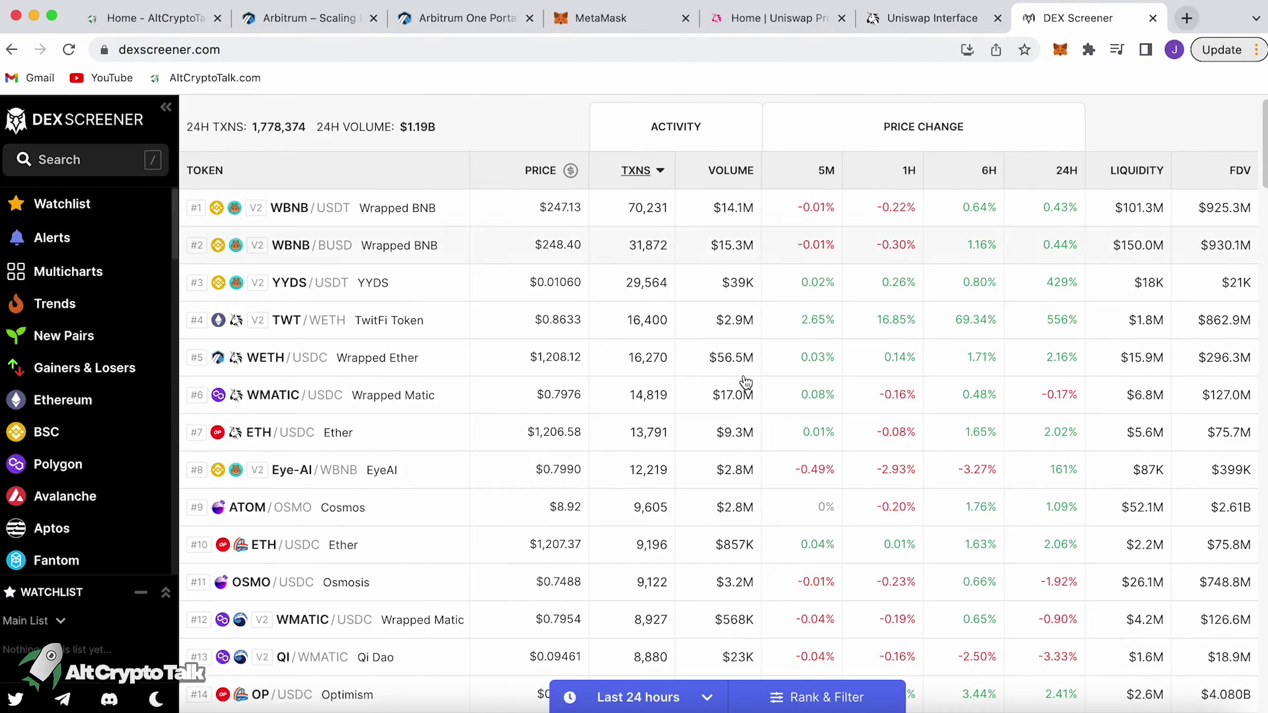
scroll(58, 441, down, 5)
scroll(59, 448, down, 4)
click(63, 481)
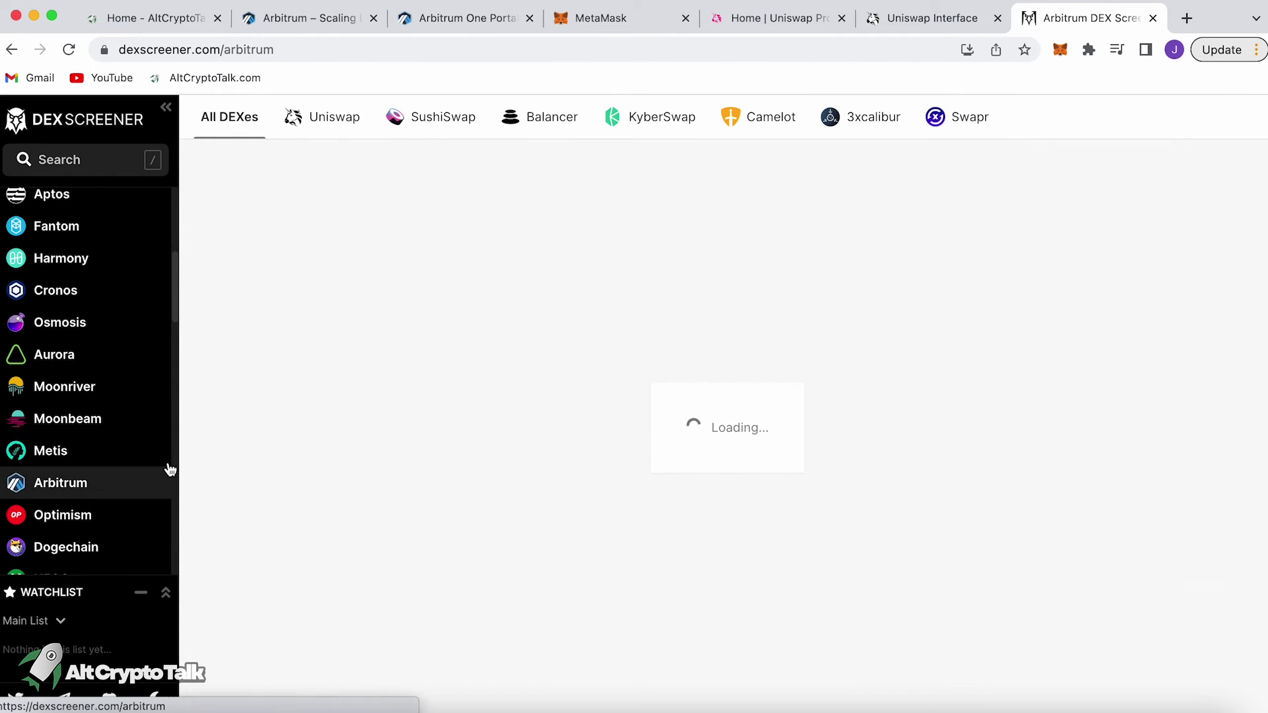
click(383, 327)
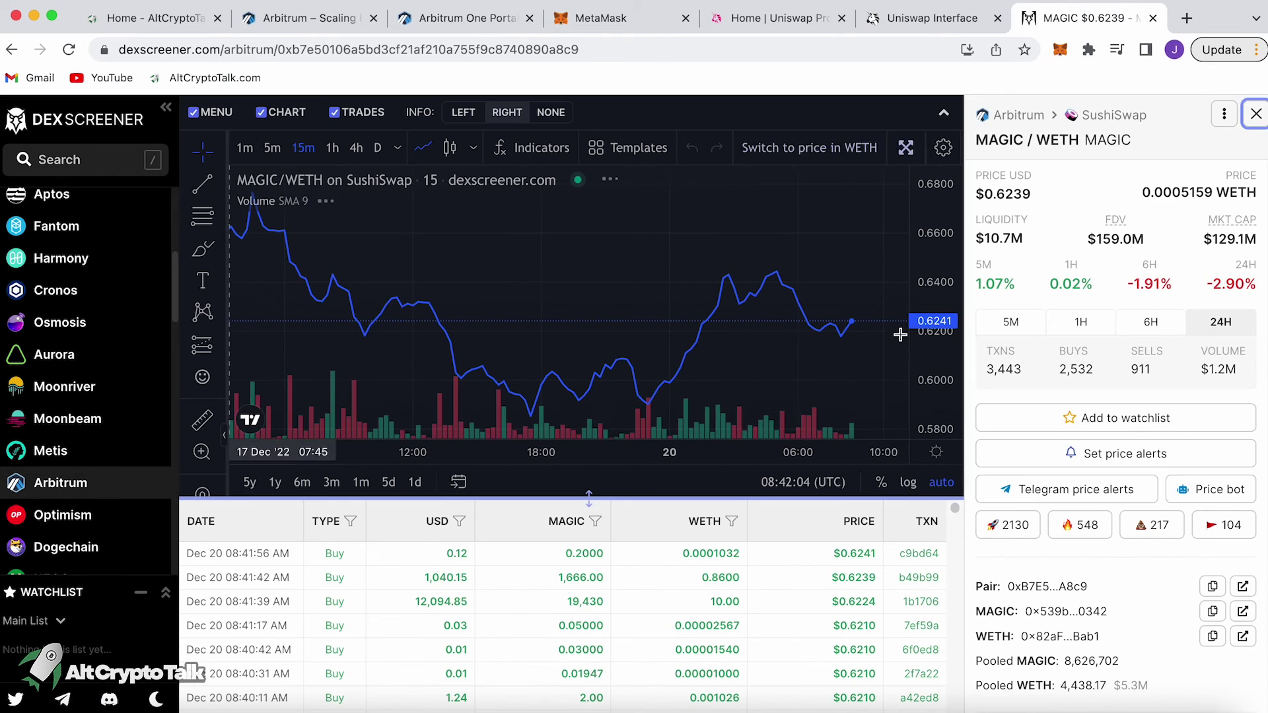
click(1212, 611)
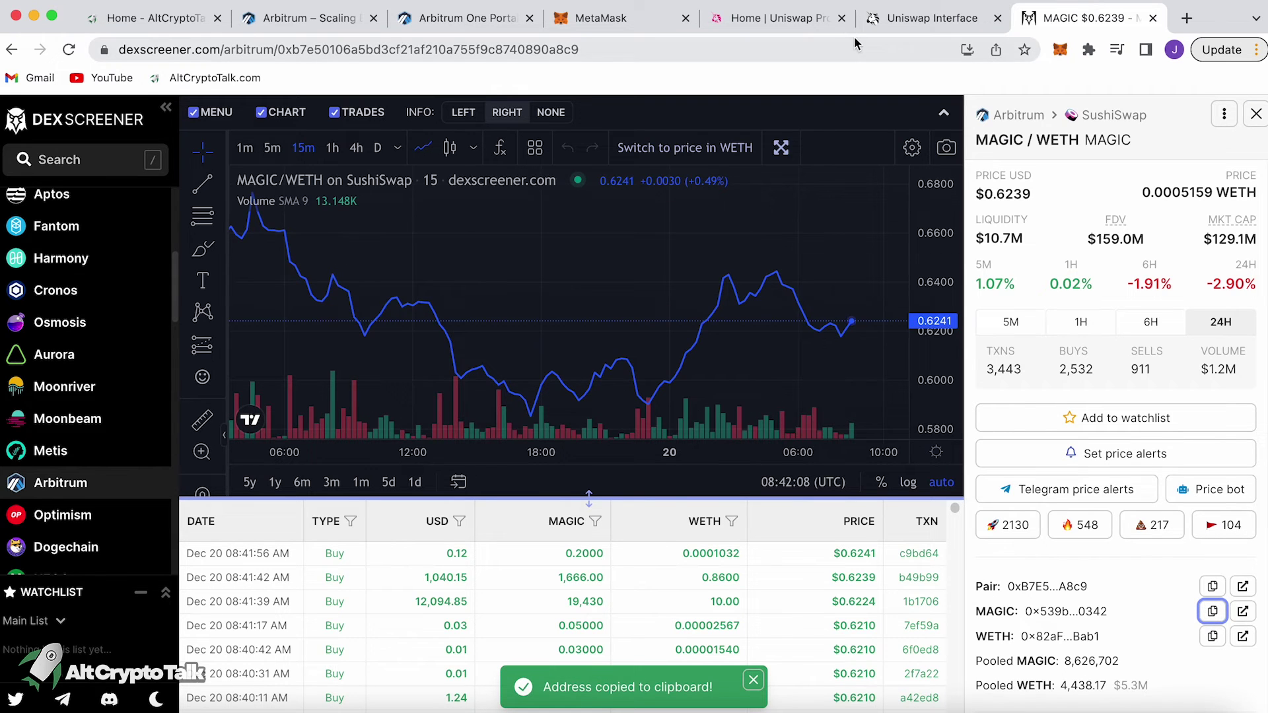
- Return to Uniswap, choose MAGIC as the output token by its copied contract address, accept the caution and set the ETH amount to 0.003
click(783, 20)
click(911, 20)
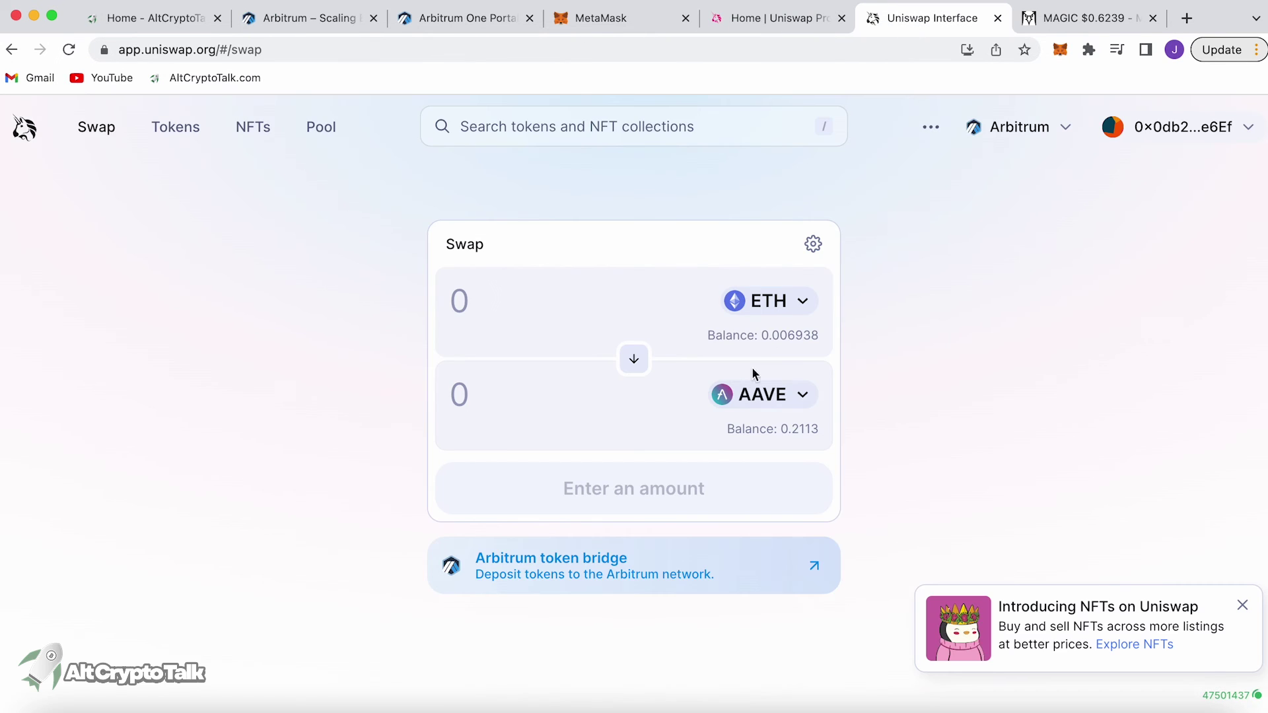
click(771, 404)
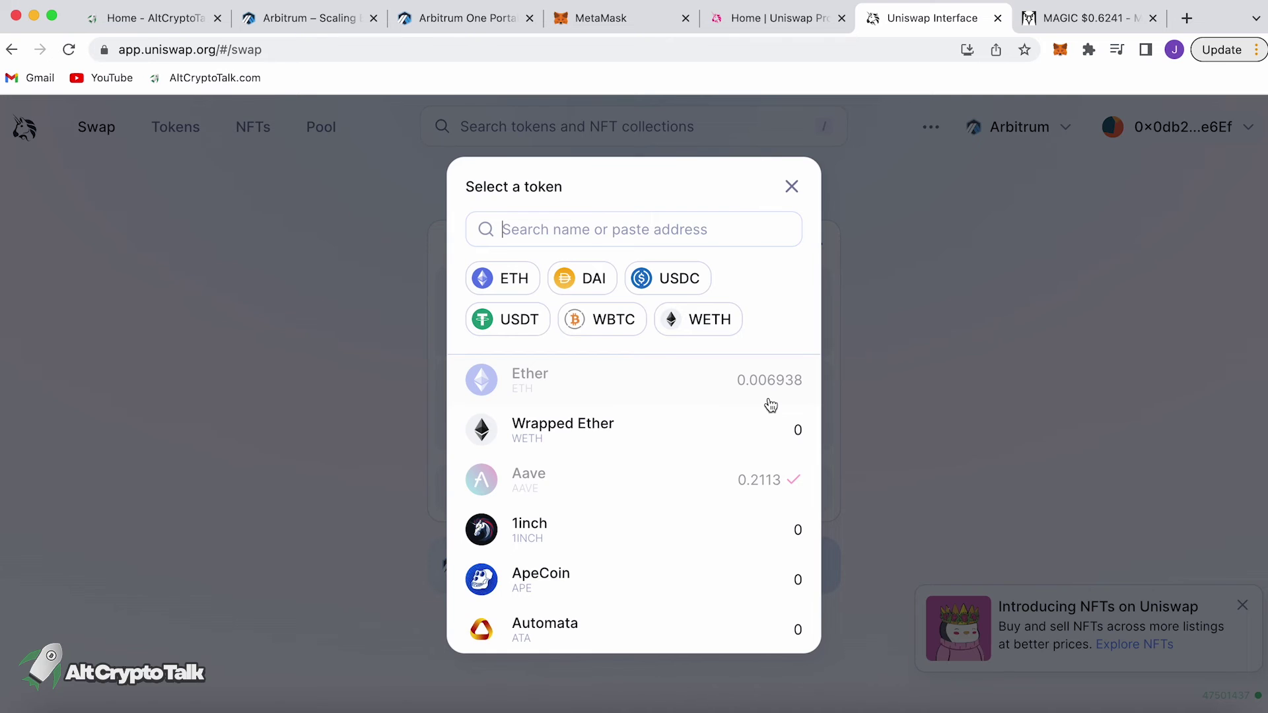
key(super+v)
click(684, 427)
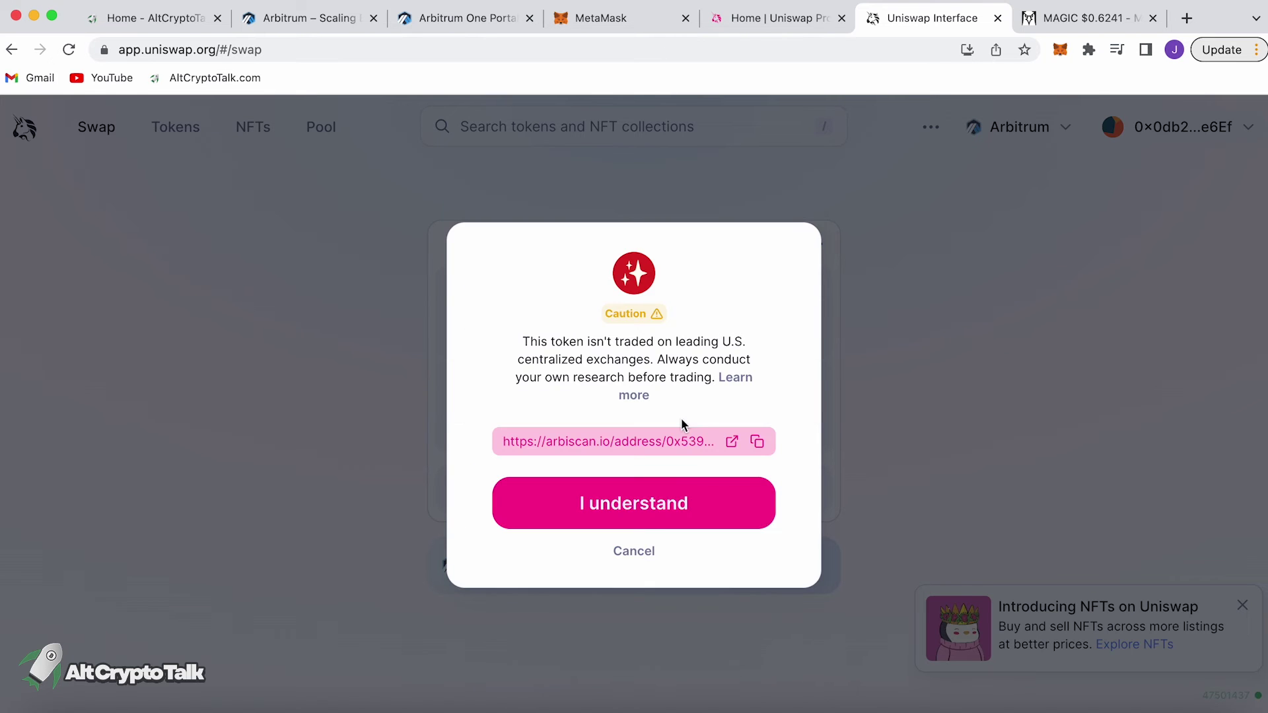
click(681, 499)
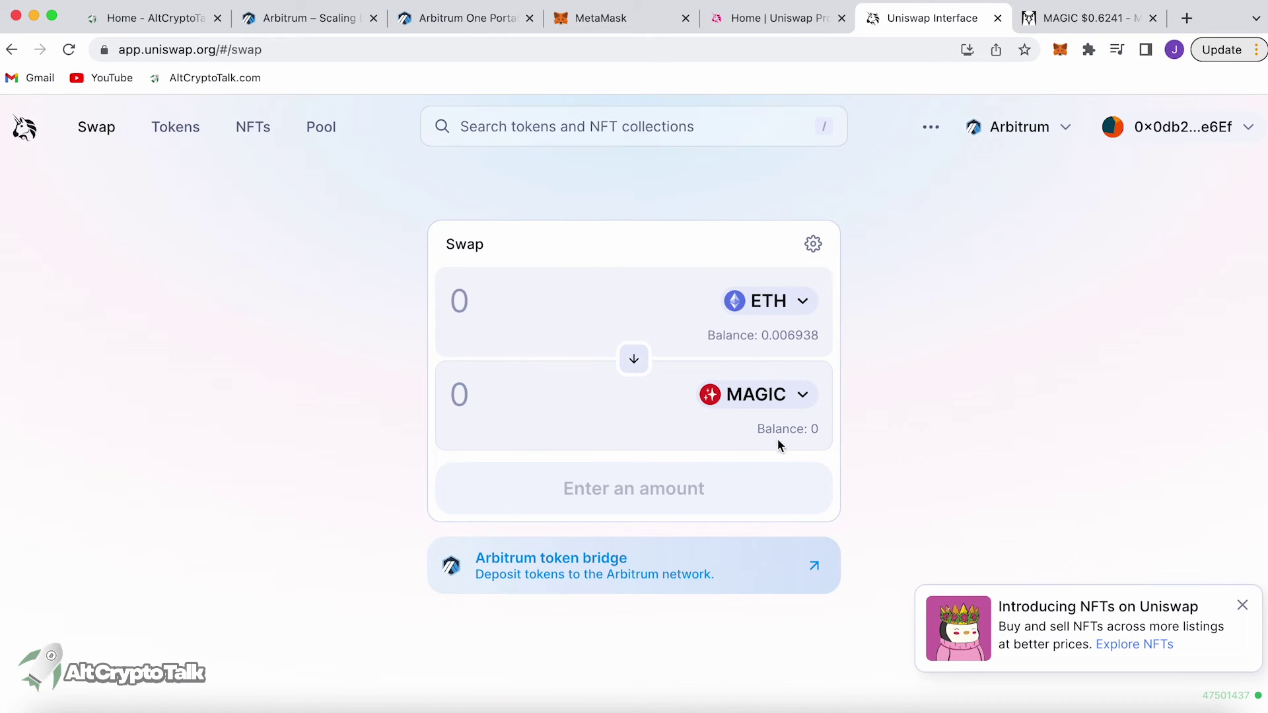
click(586, 305)
text(0.003)
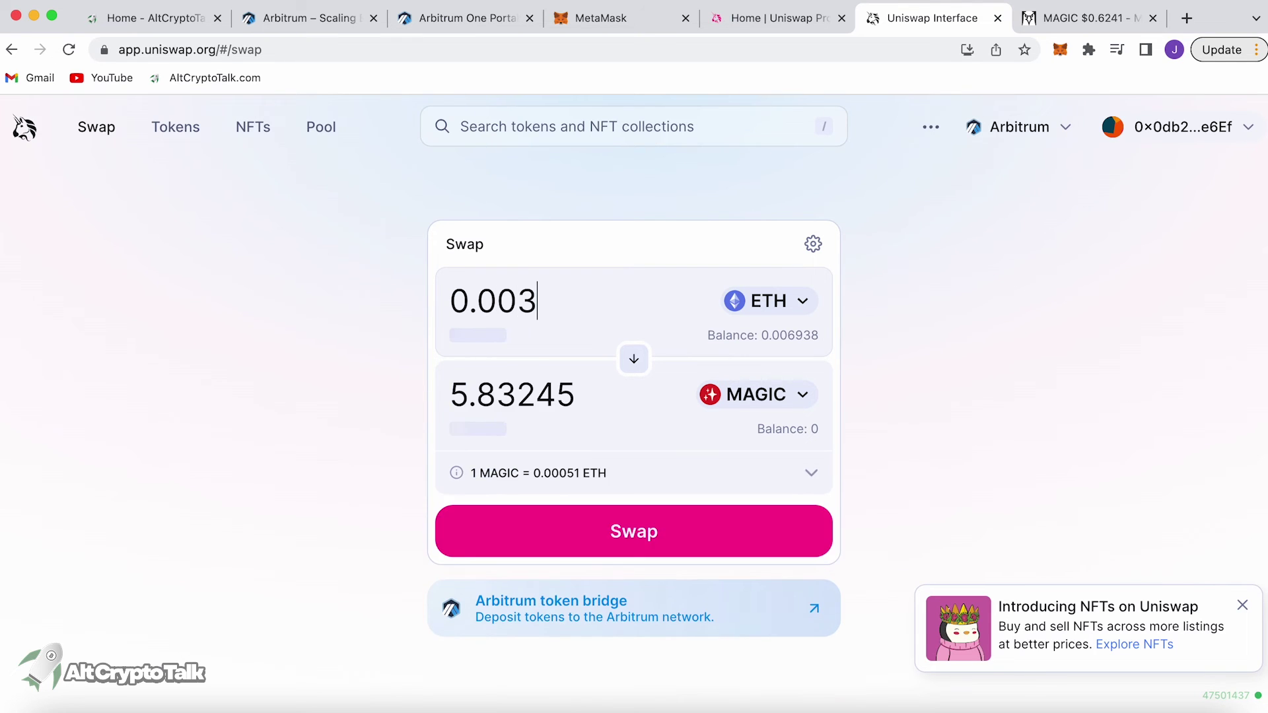
- Submit the ETH to MAGIC swap, approve it in MetaMask and dismiss the submission dialog
click(699, 534)
click(703, 593)
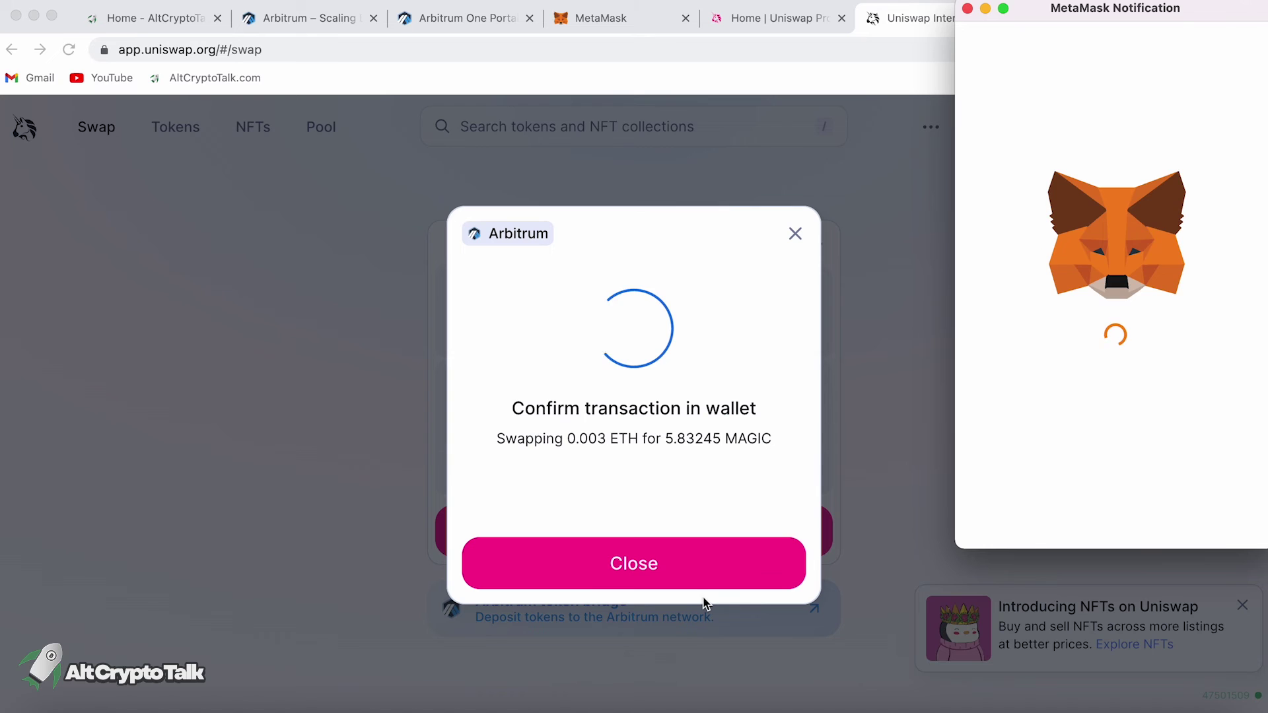
scroll(1117, 358, down, 5)
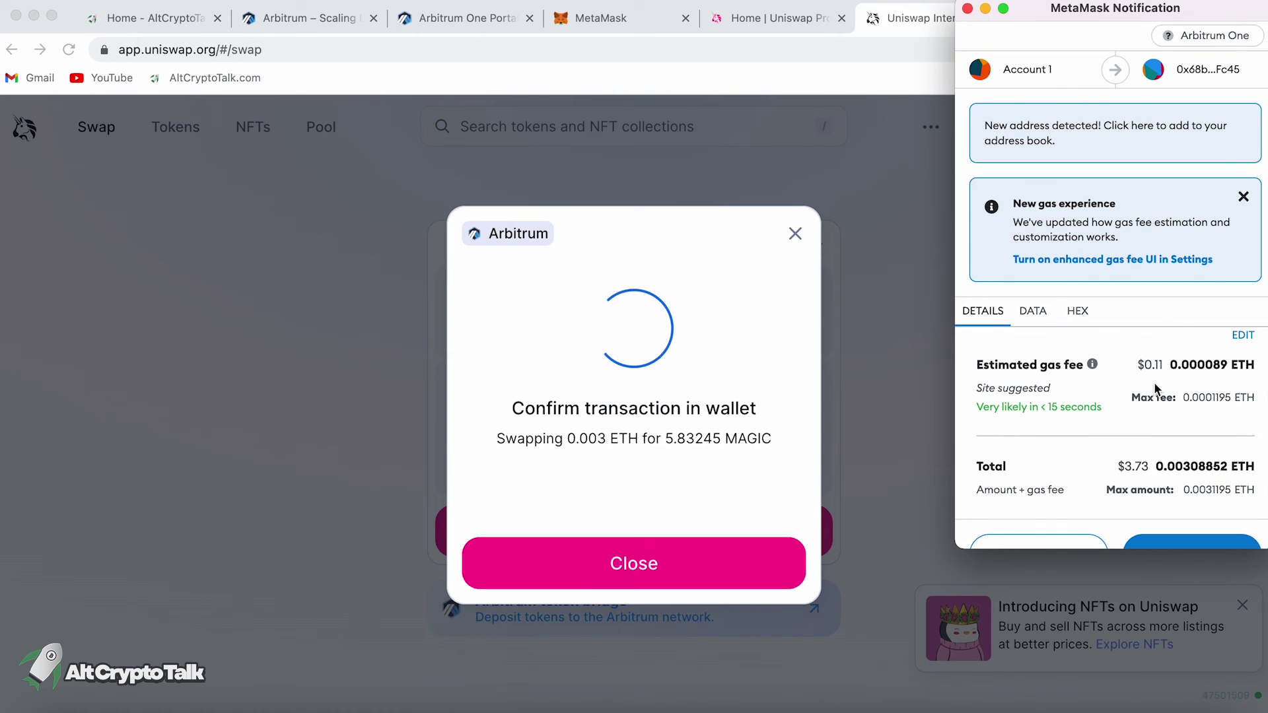
click(1184, 501)
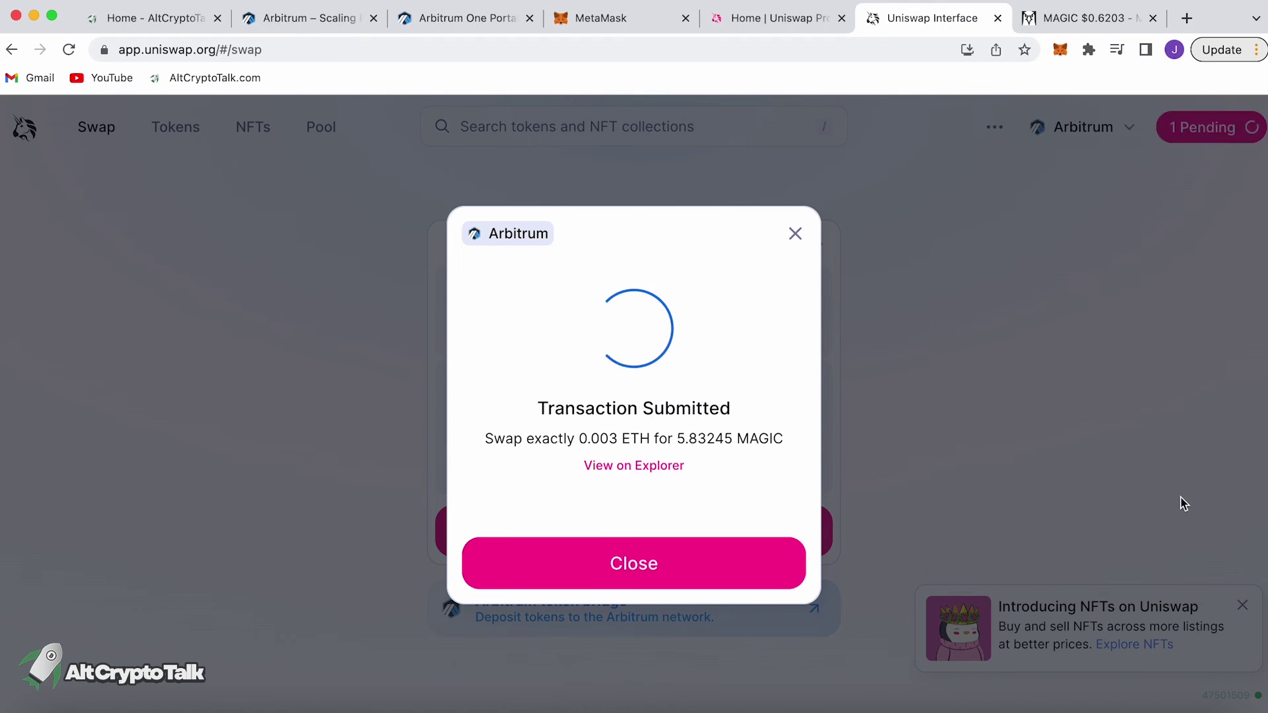
click(671, 564)
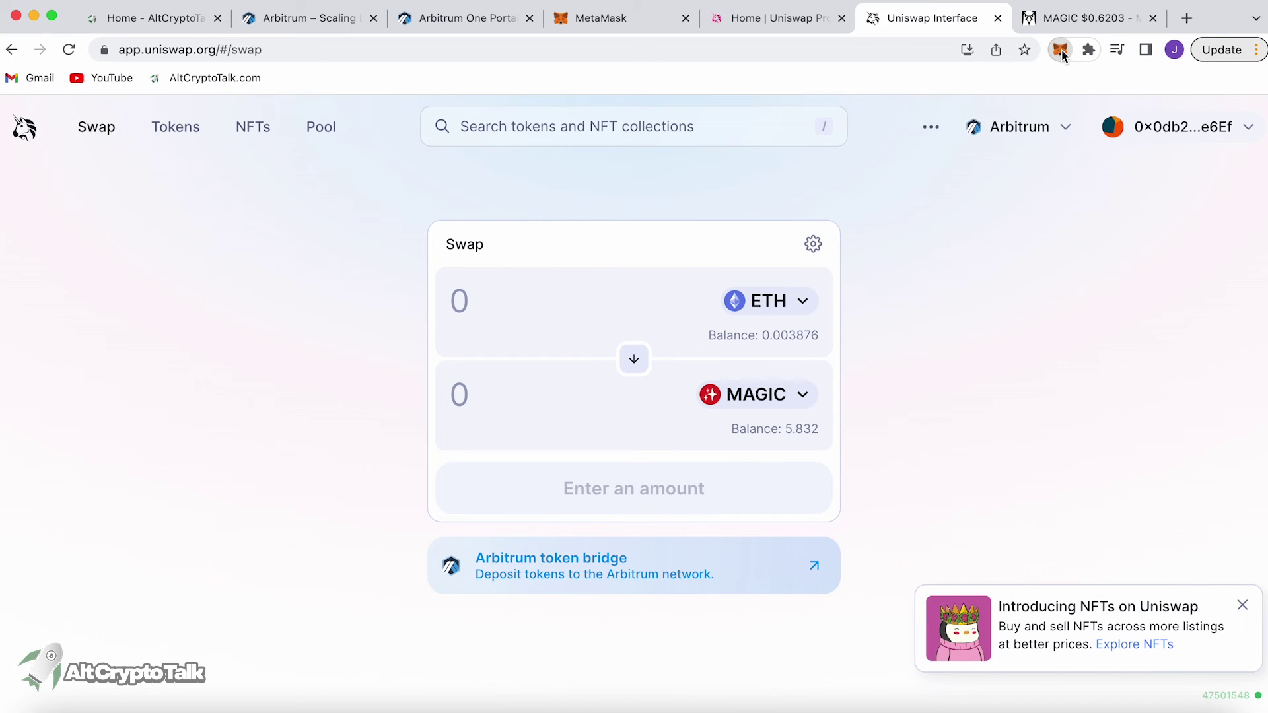
- Import MAGIC into MetaMask as a custom token using its copied contract address
click(1061, 49)
click(843, 419)
scroll(792, 423, down, 2)
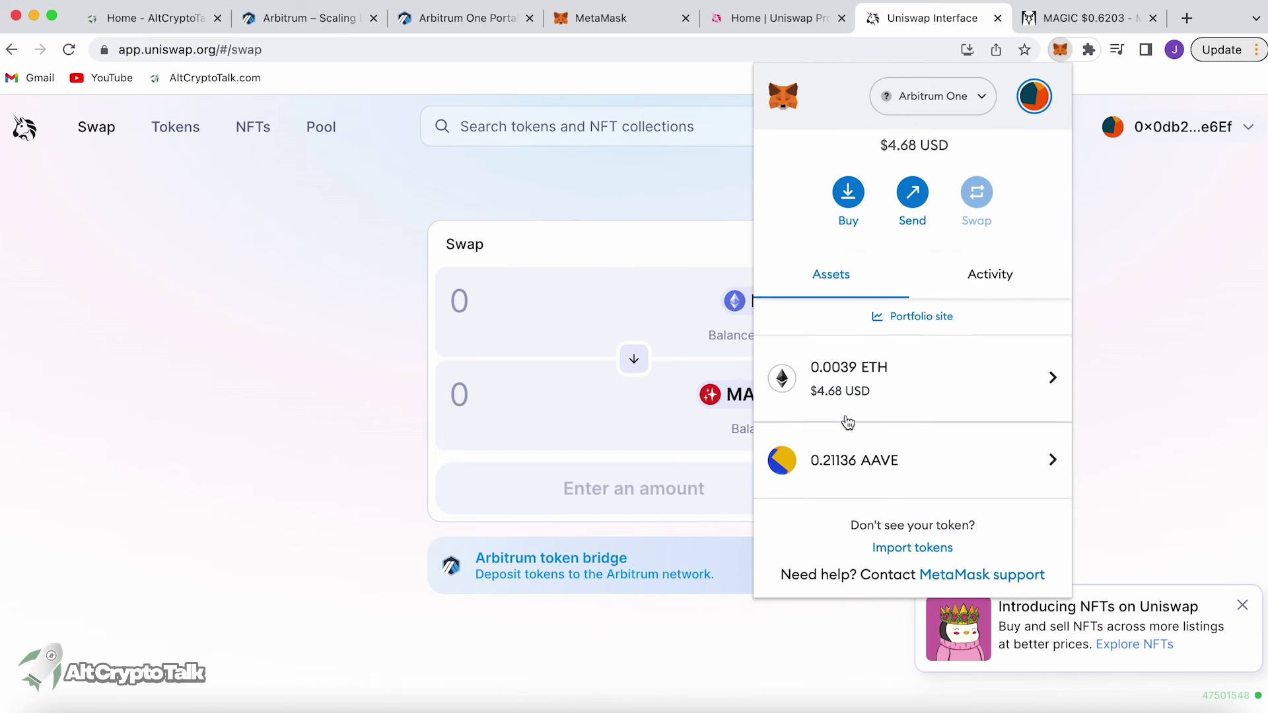
click(894, 546)
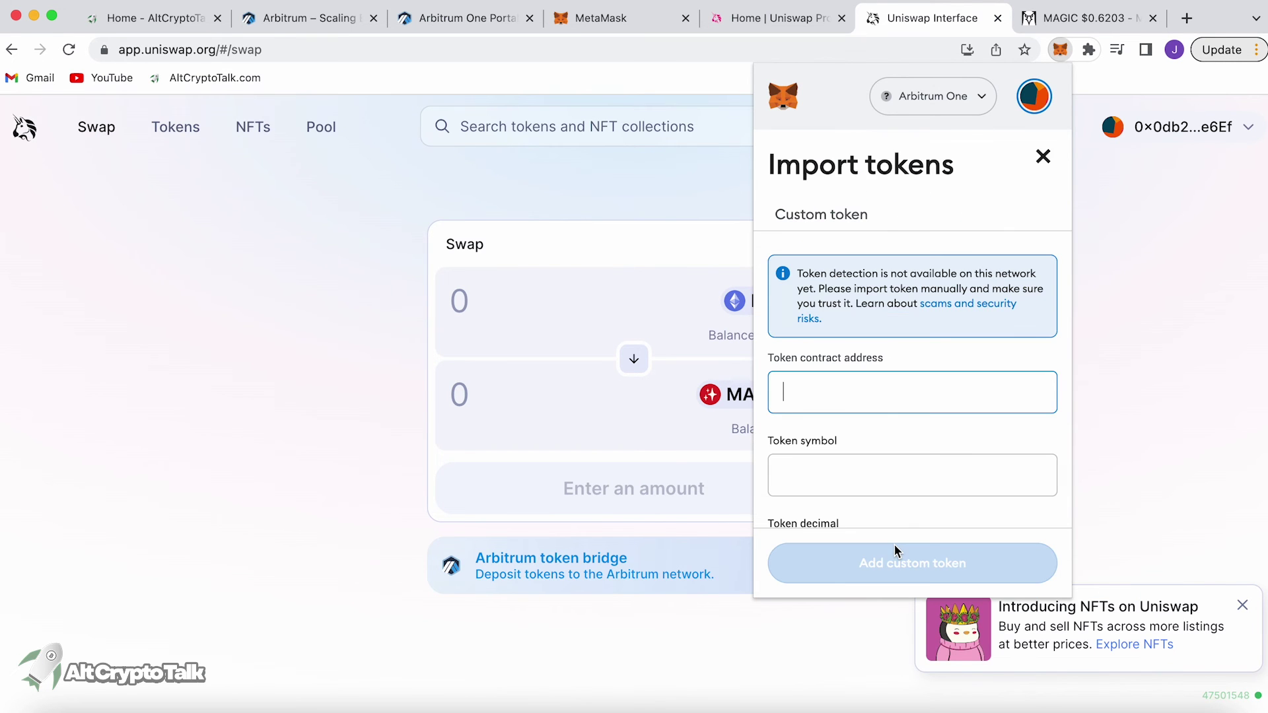
key(super+v)
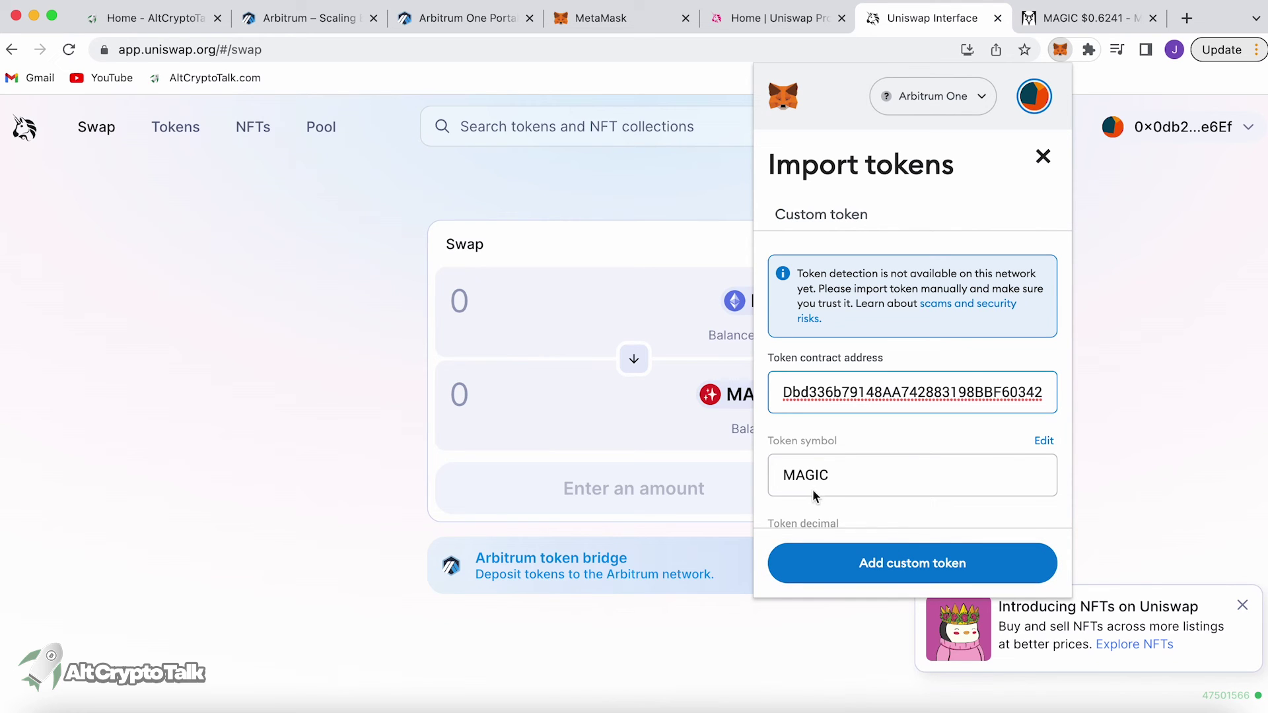
click(913, 561)
click(971, 560)
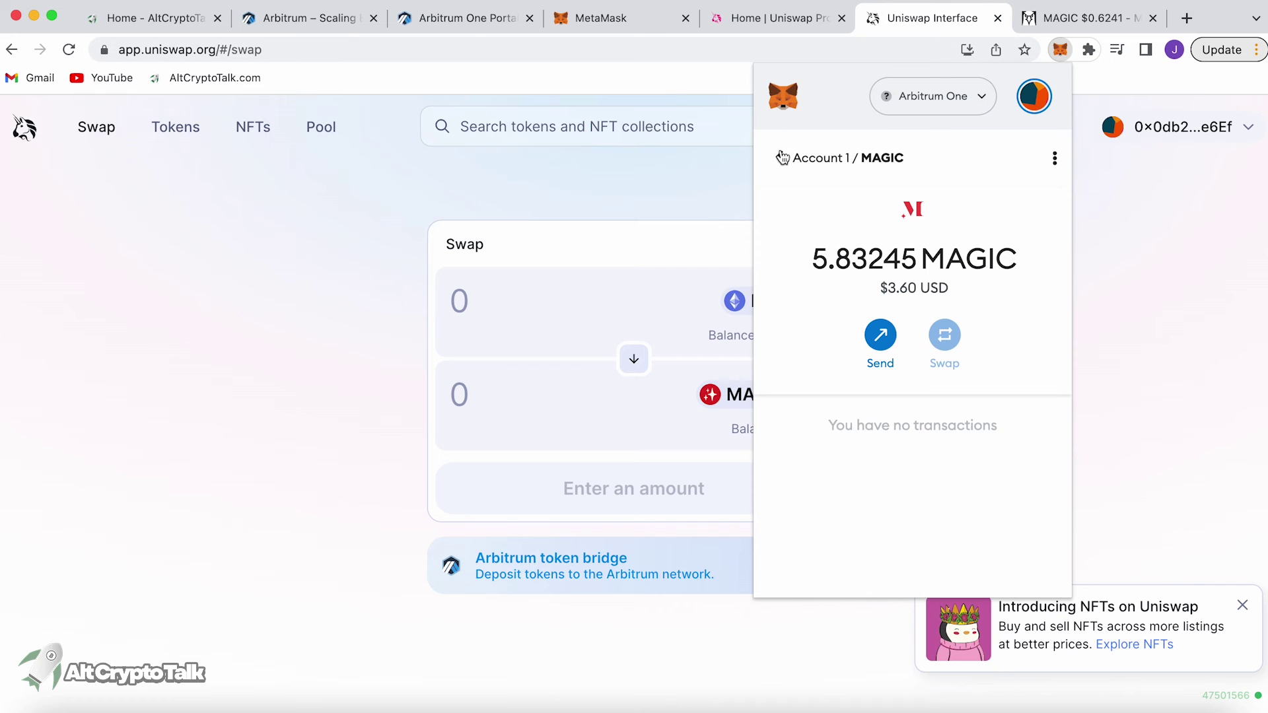
- Return to the MetaMask account overview, review its token list including MAGIC and close the wallet
click(782, 157)
scroll(946, 314, down, 3)
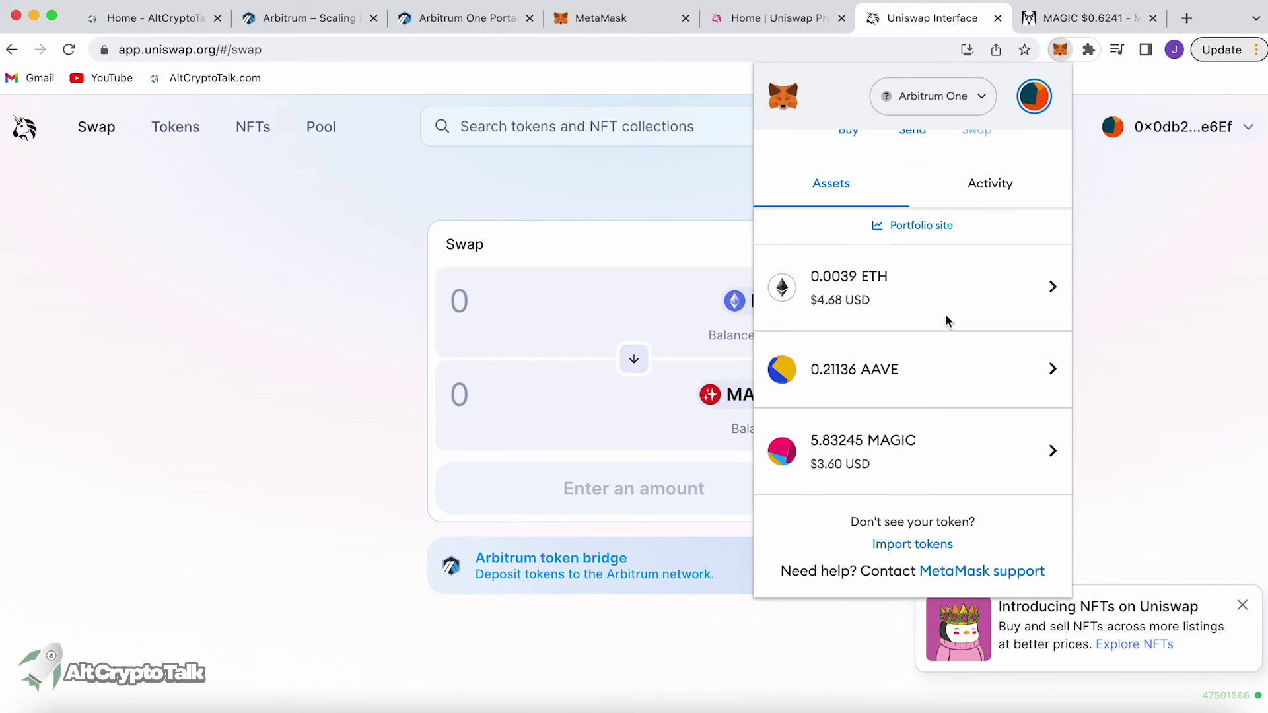
scroll(947, 317, up, 3)
click(1093, 316)
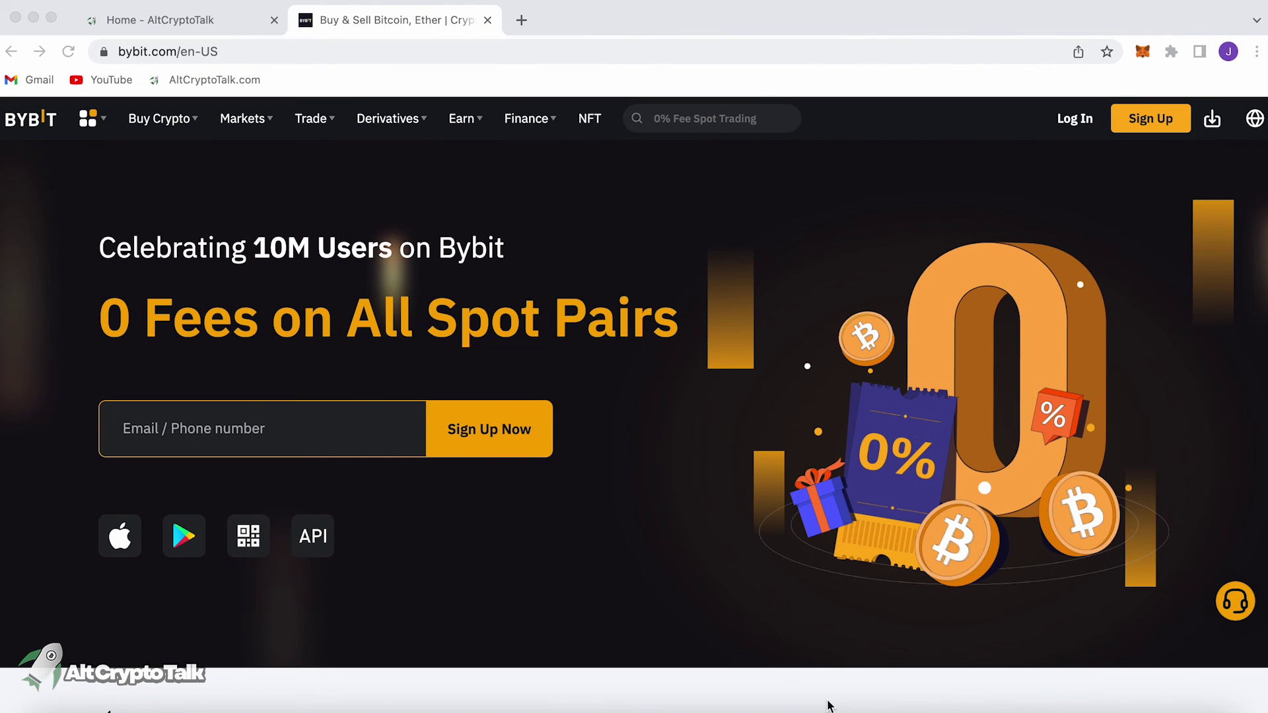
- Look through the Bybit home page's promotions, trading opportunities and product suite
scroll(827, 705, down, 5)
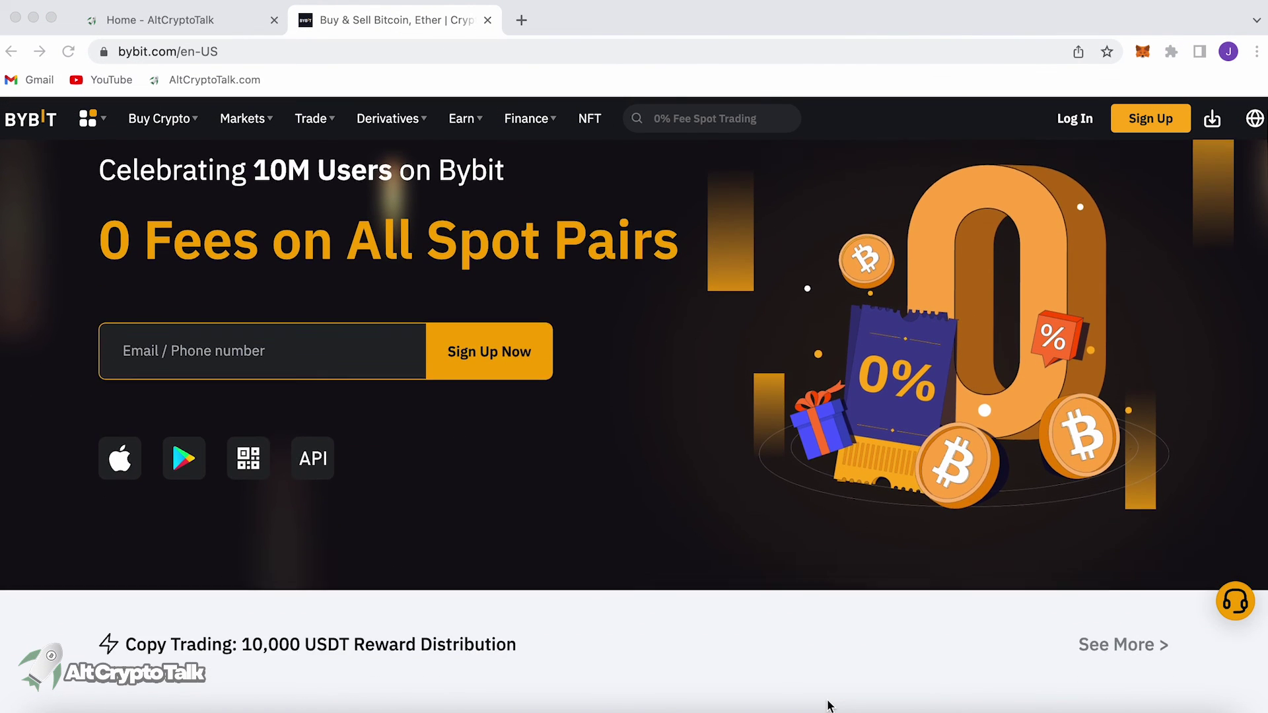
scroll(828, 706, down, 10)
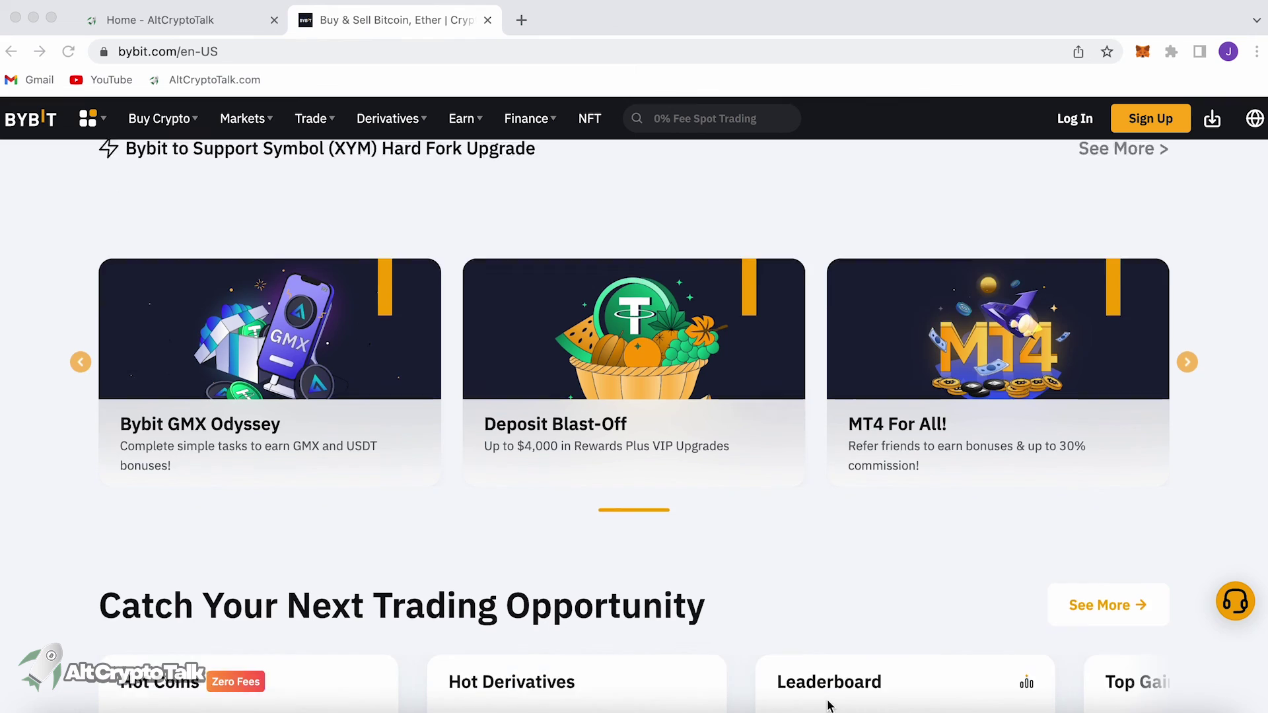
scroll(831, 705, down, 10)
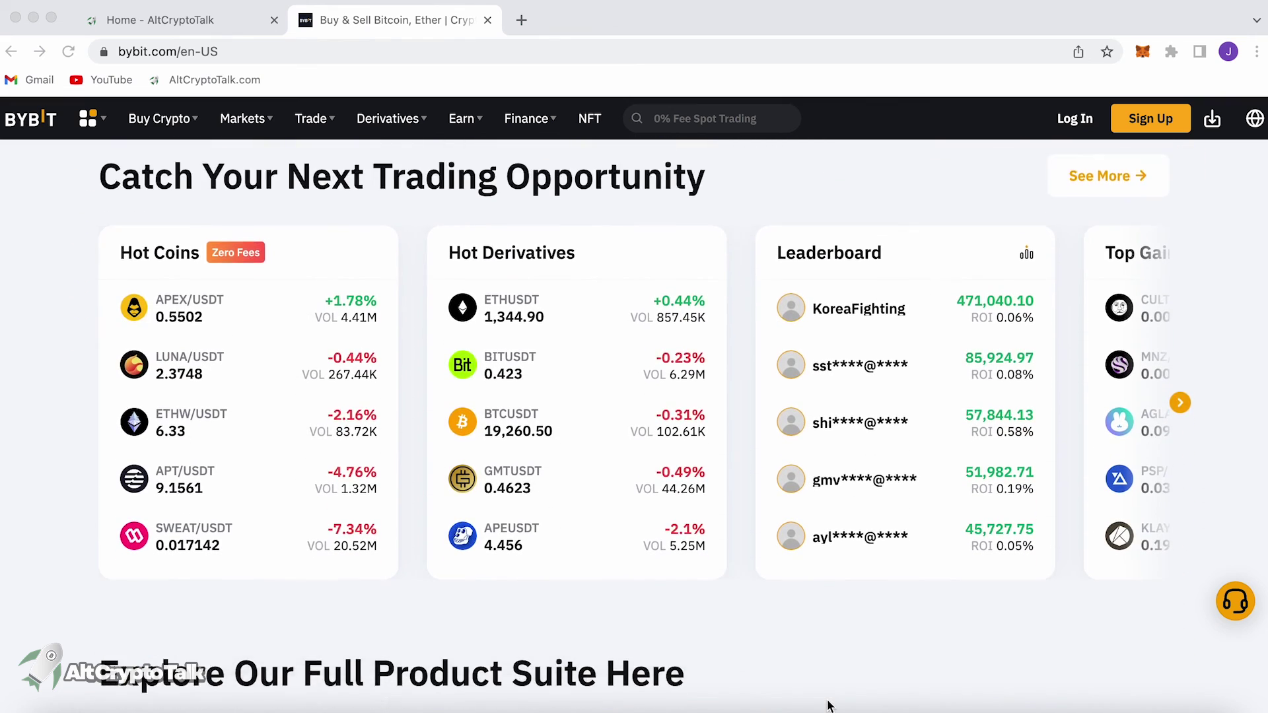
scroll(831, 706, down, 9)
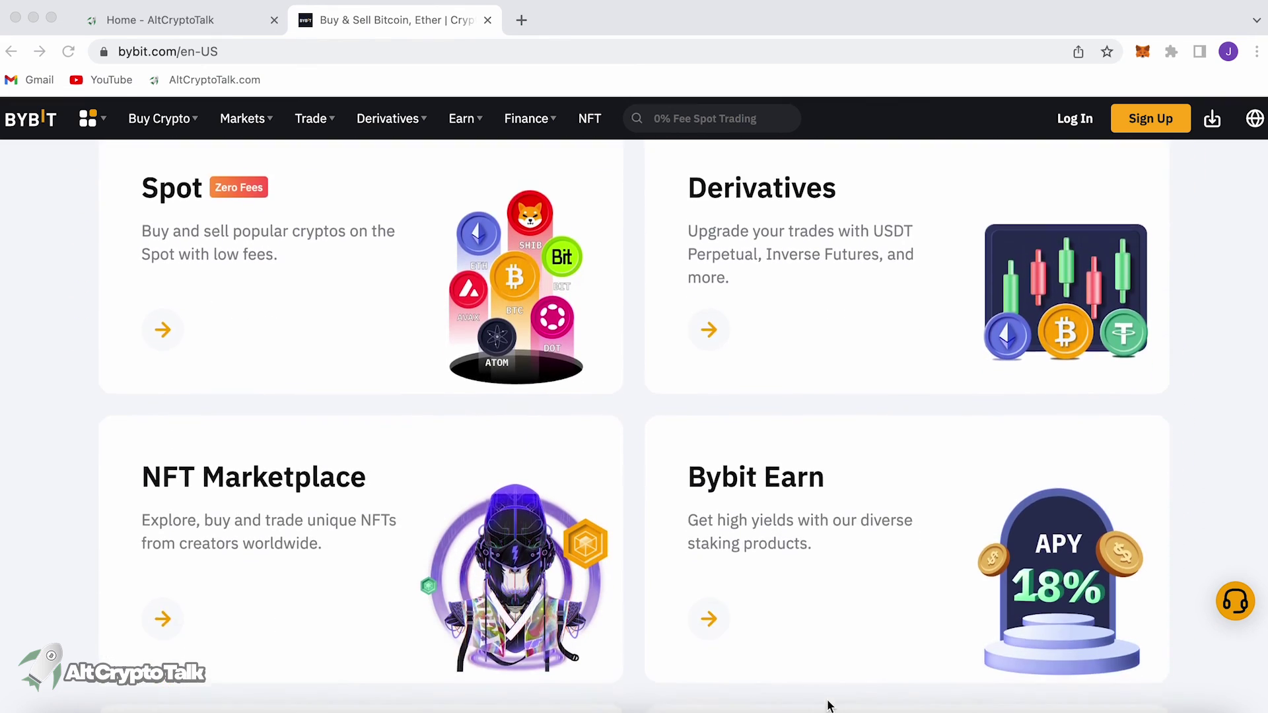
- Examine the rest of the Bybit home page, covering Buy Crypto, Options, the three getting-started steps and the welcome gift section
scroll(830, 706, down, 9)
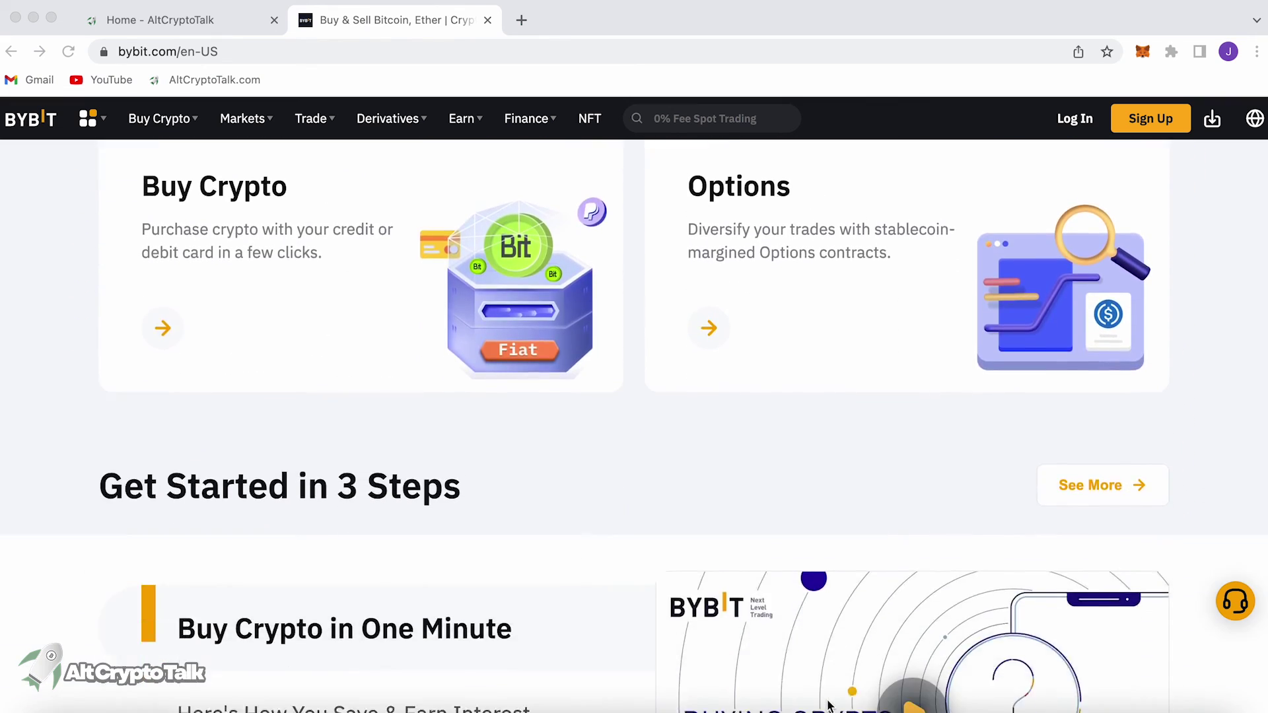
scroll(830, 706, down, 7)
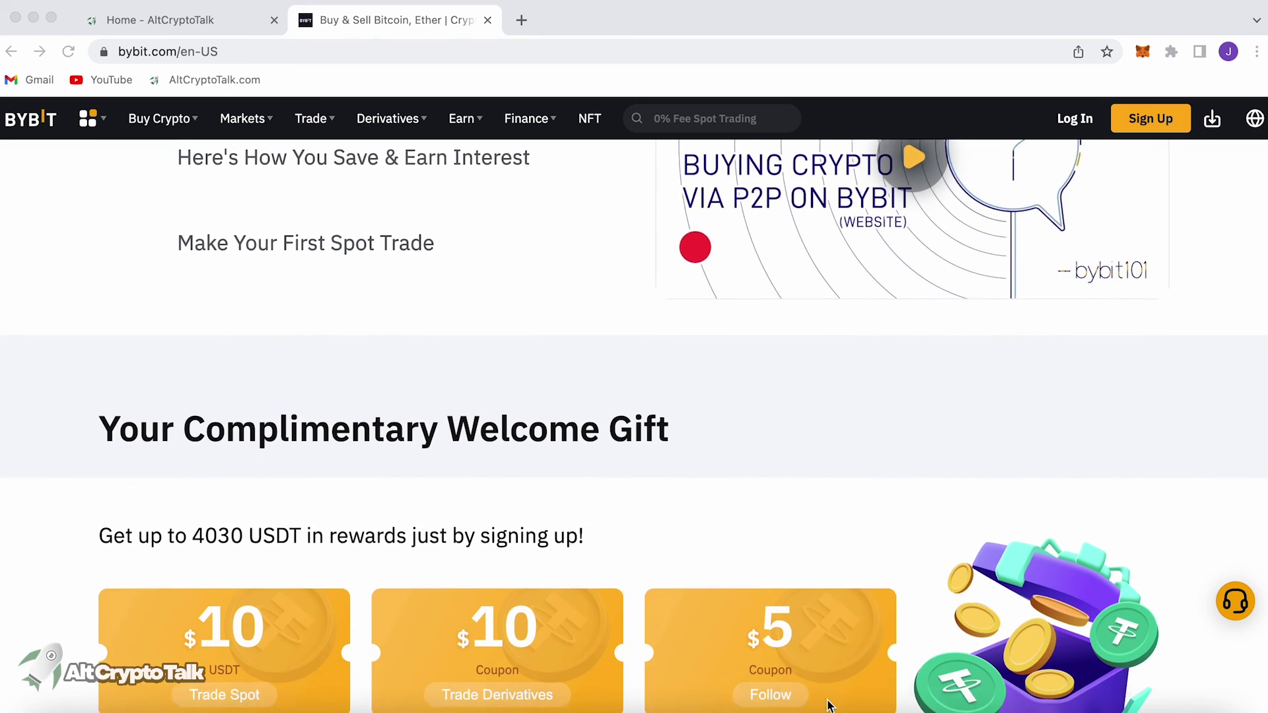
scroll(830, 705, down, 1)
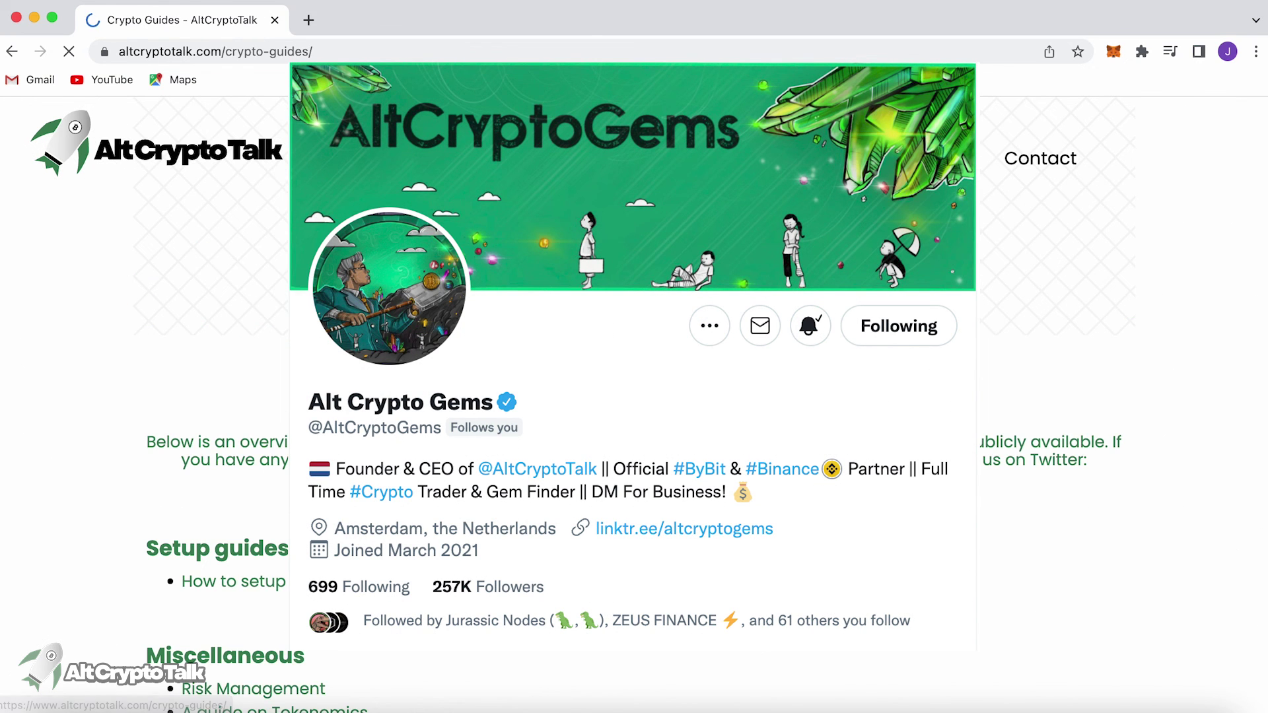
- Look through the AltCryptoTalk Crypto Guides page, from the setup guides and trading topics to the project reviews
scroll(889, 271, down, 5)
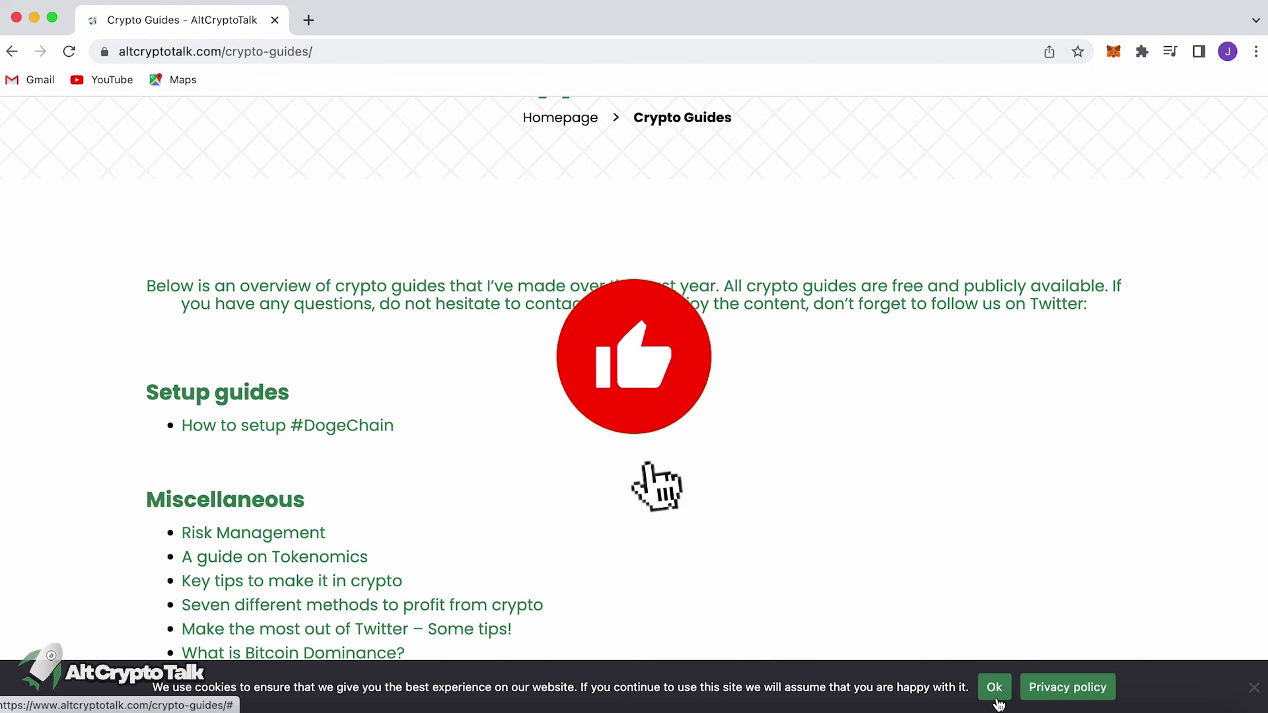
scroll(968, 589, down, 5)
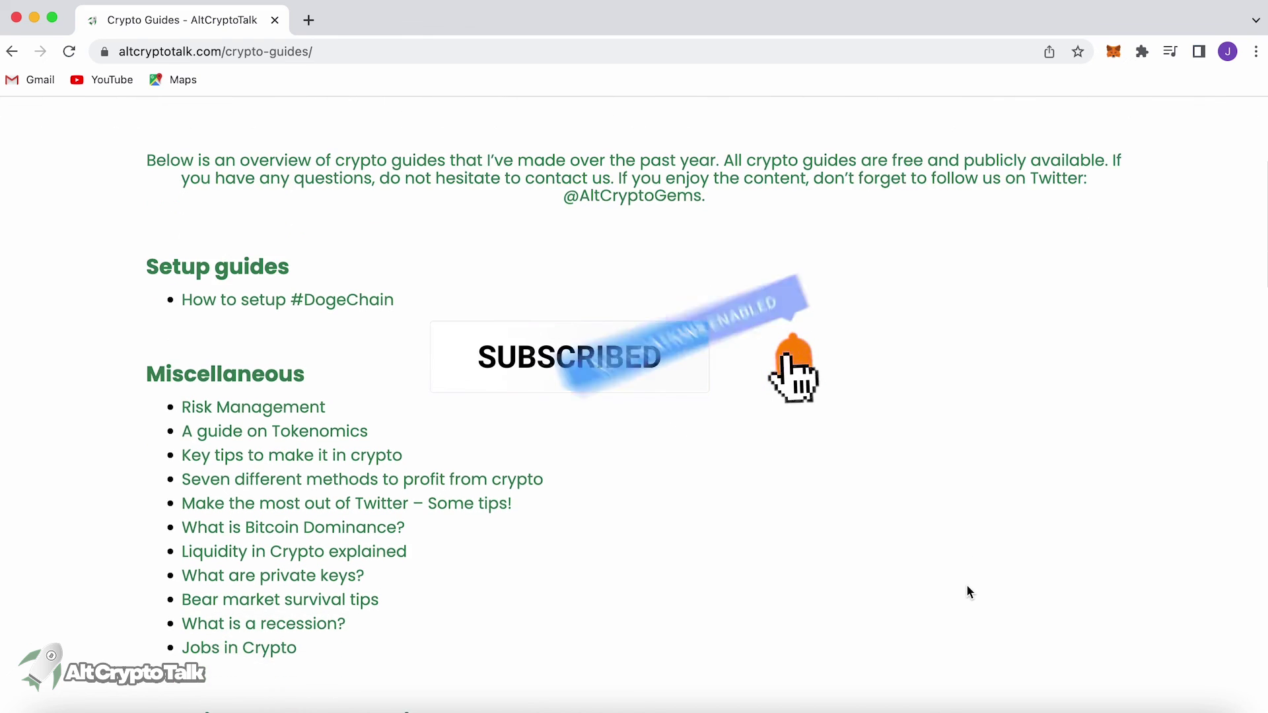
scroll(968, 590, down, 9)
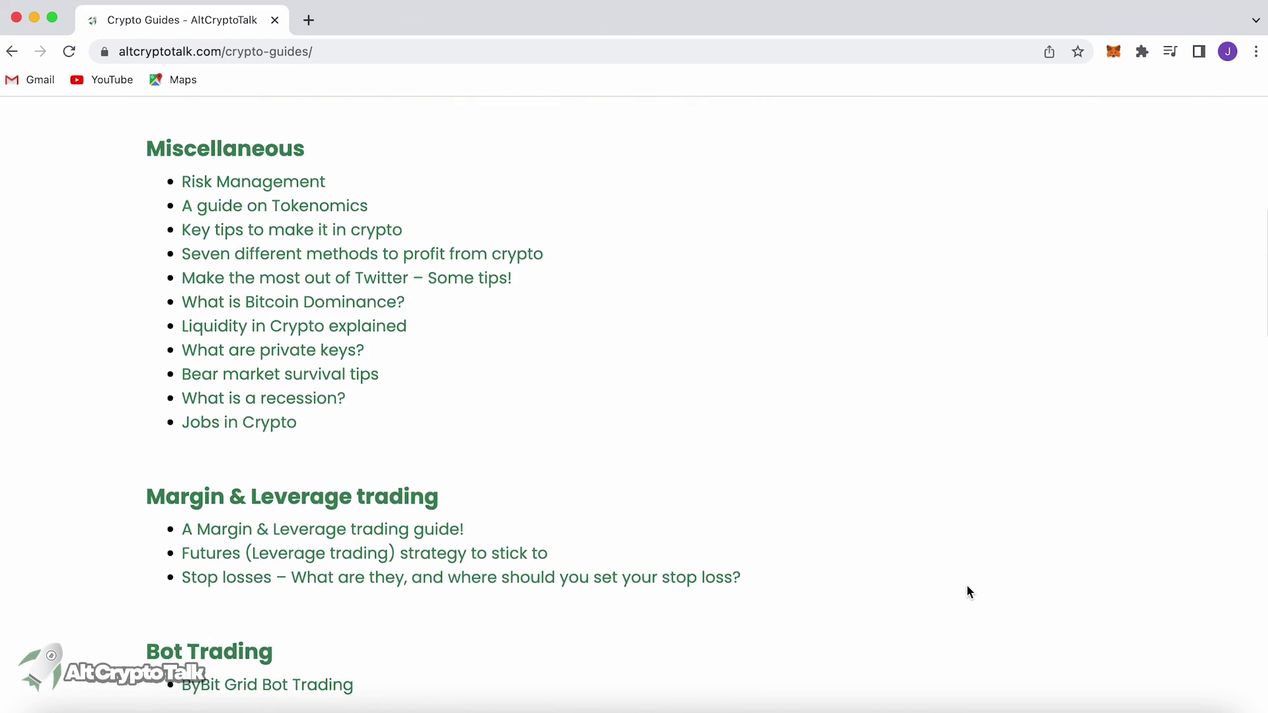
scroll(968, 590, down, 18)
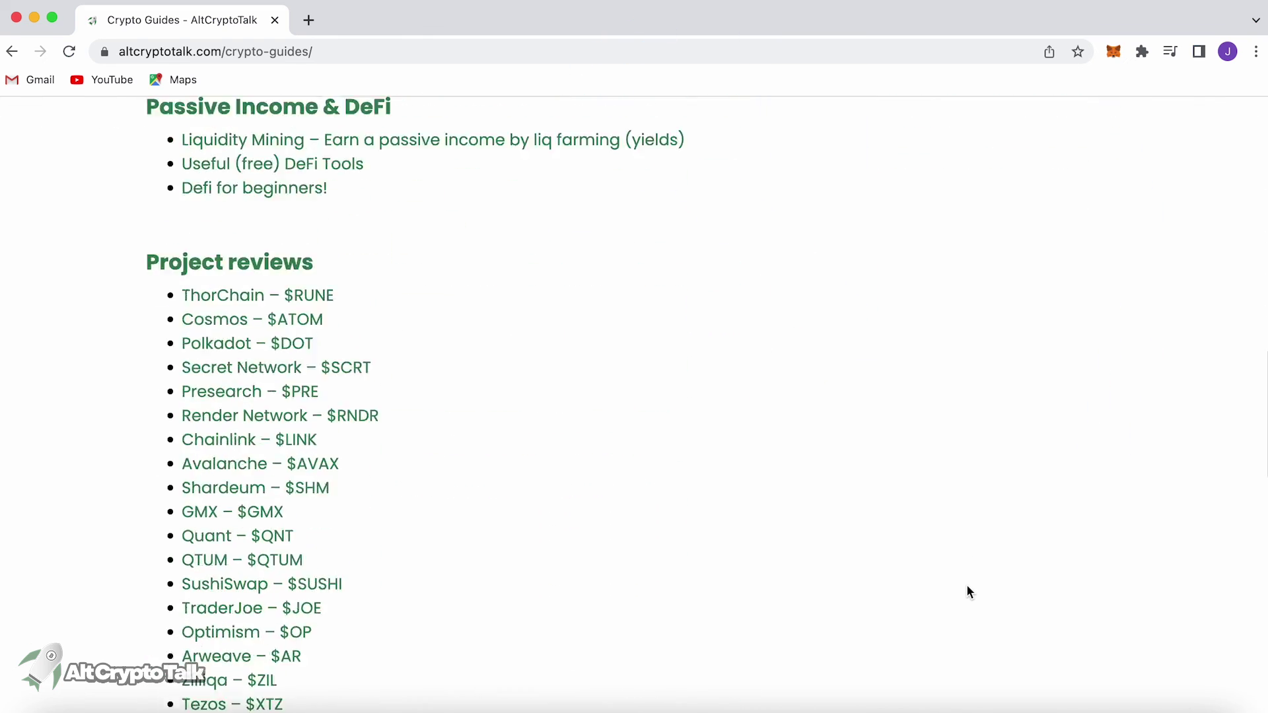
scroll(967, 590, down, 2)
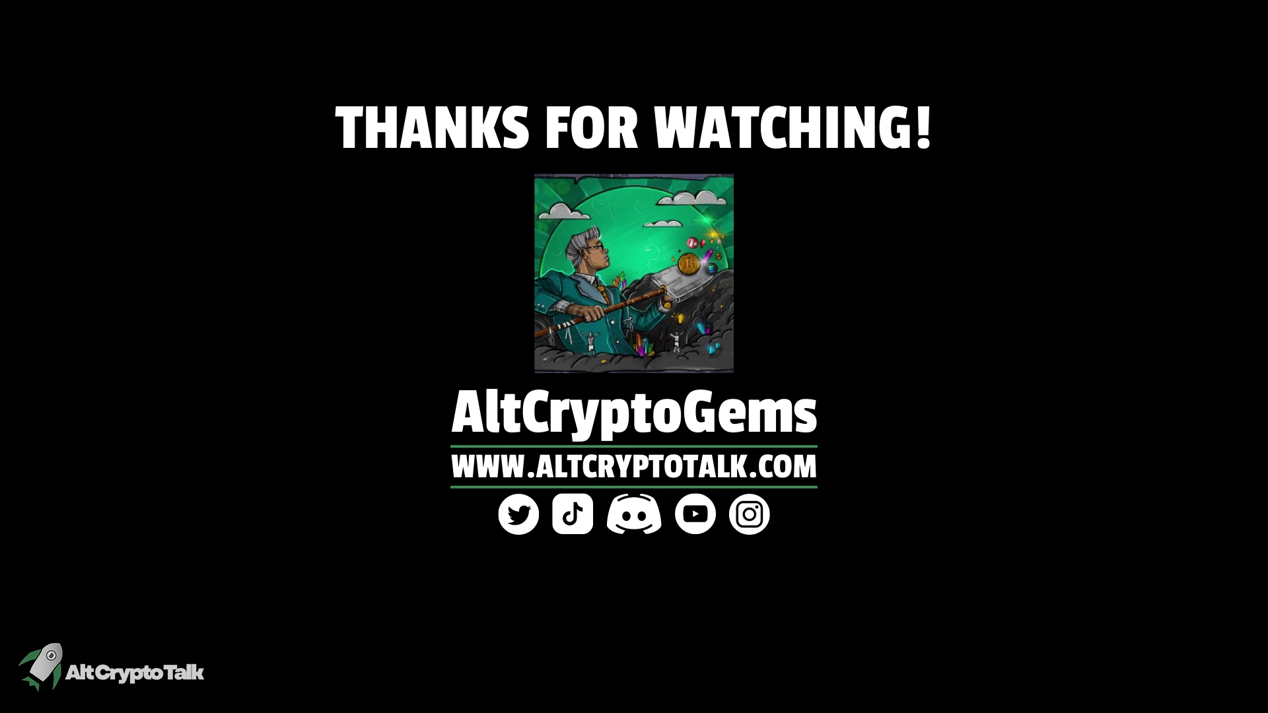